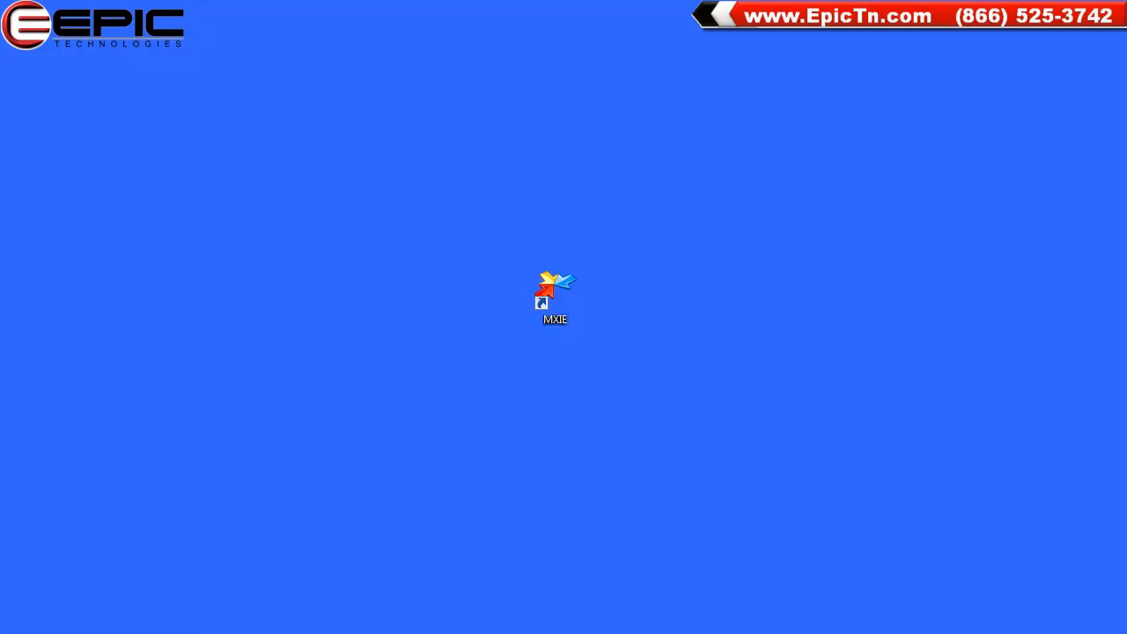
# Launch MXIE and log in with the login name and account password, with Remember password enabled and the URL Zultys.epictn.com
pyautogui.doubleClick(555, 291)
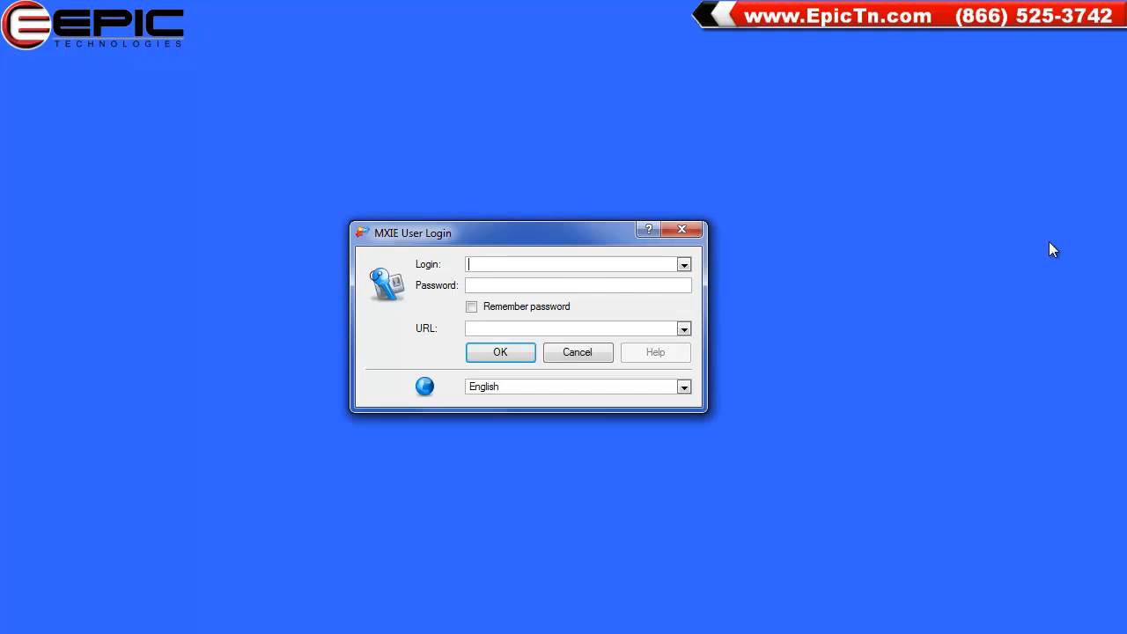
pyautogui.click(570, 261)
pyautogui.write('JDoe')
pyautogui.click(570, 285)
pyautogui.write('****')
pyautogui.click(472, 308)
pyautogui.click(497, 326)
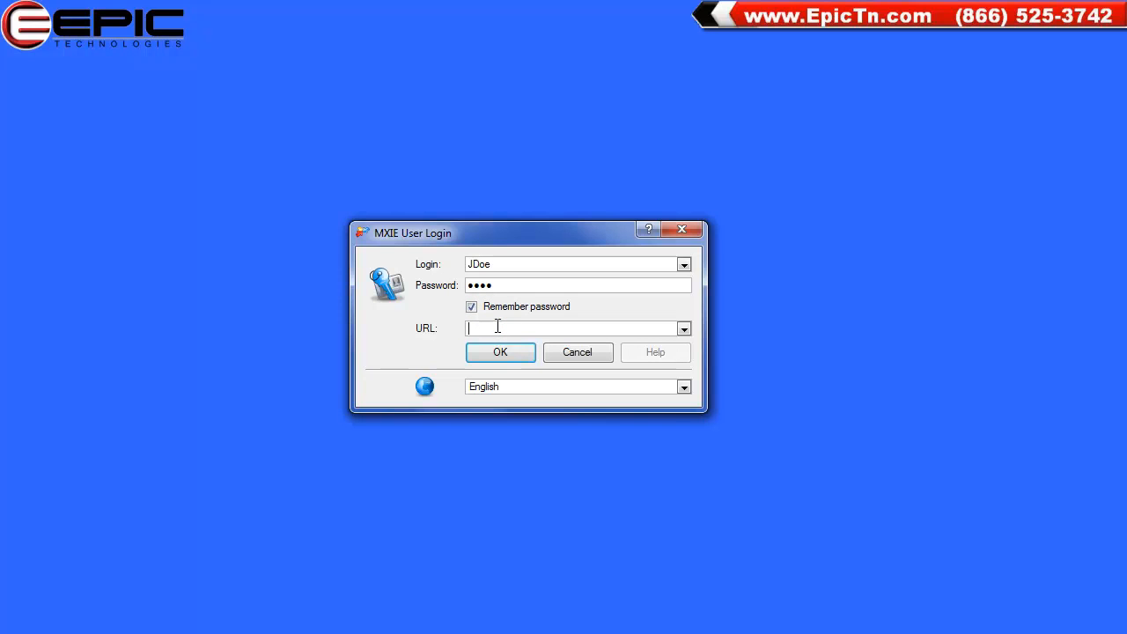
pyautogui.write('Zultys.')
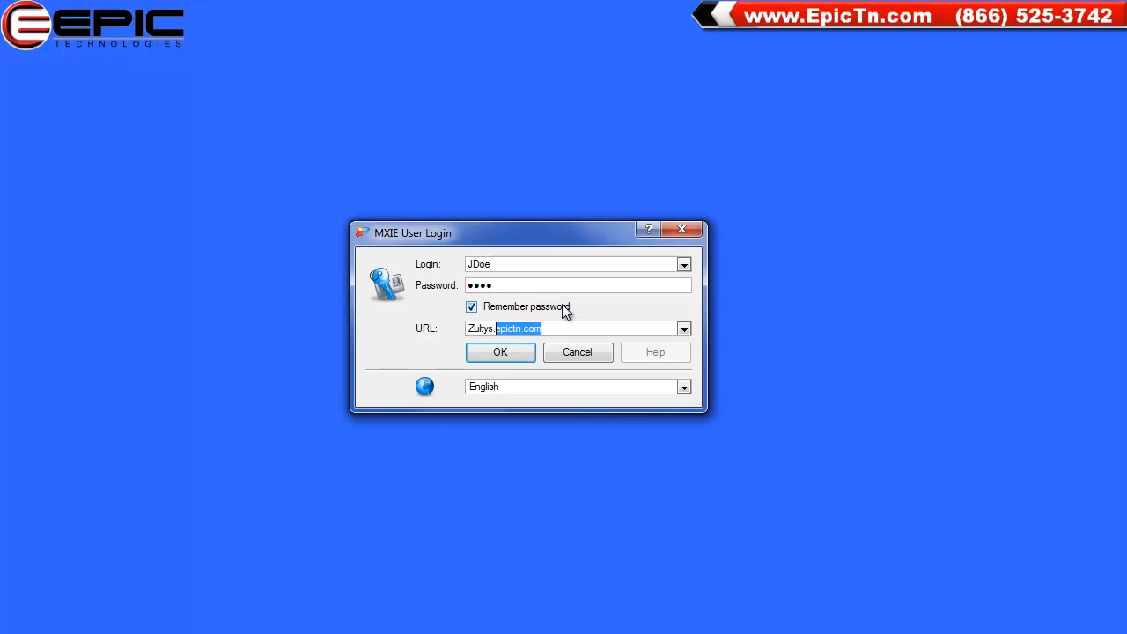
pyautogui.write('epictn.com')
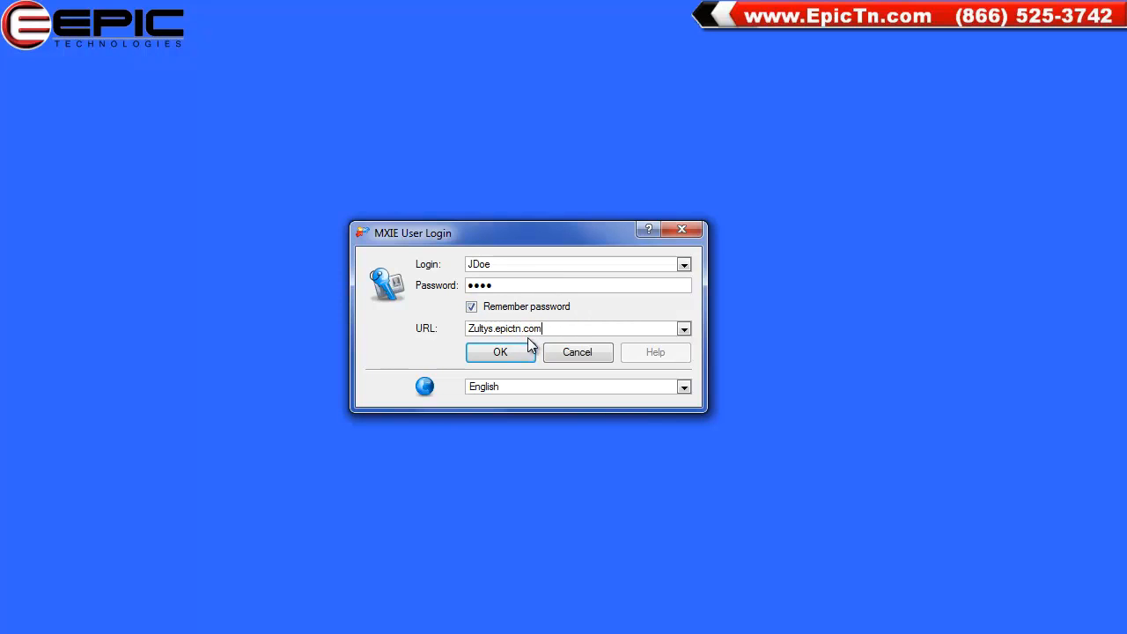
pyautogui.click(509, 352)
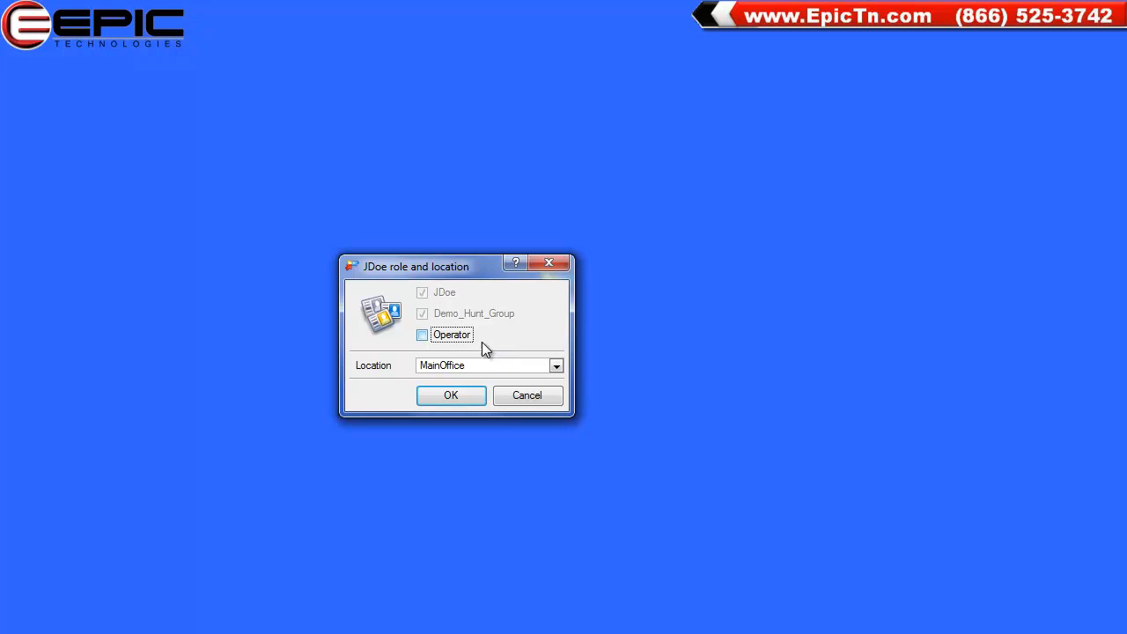
# Confirm the role and location with the Operator role left off and MainOffice as the location
pyautogui.click(420, 335)
pyautogui.click(422, 335)
pyautogui.click(560, 366)
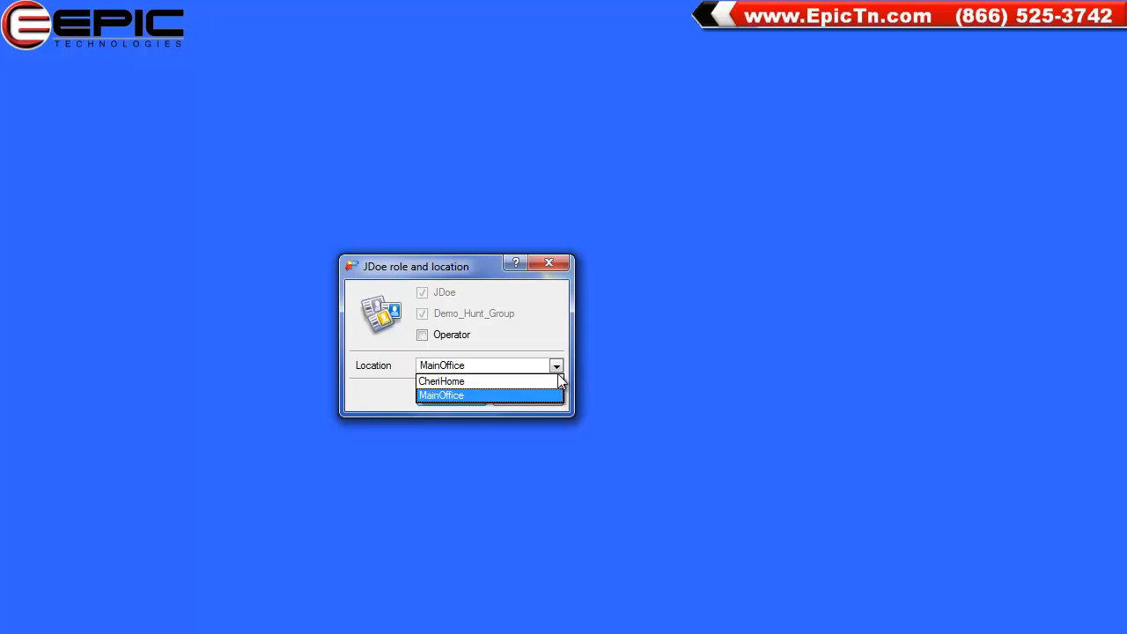
pyautogui.click(555, 396)
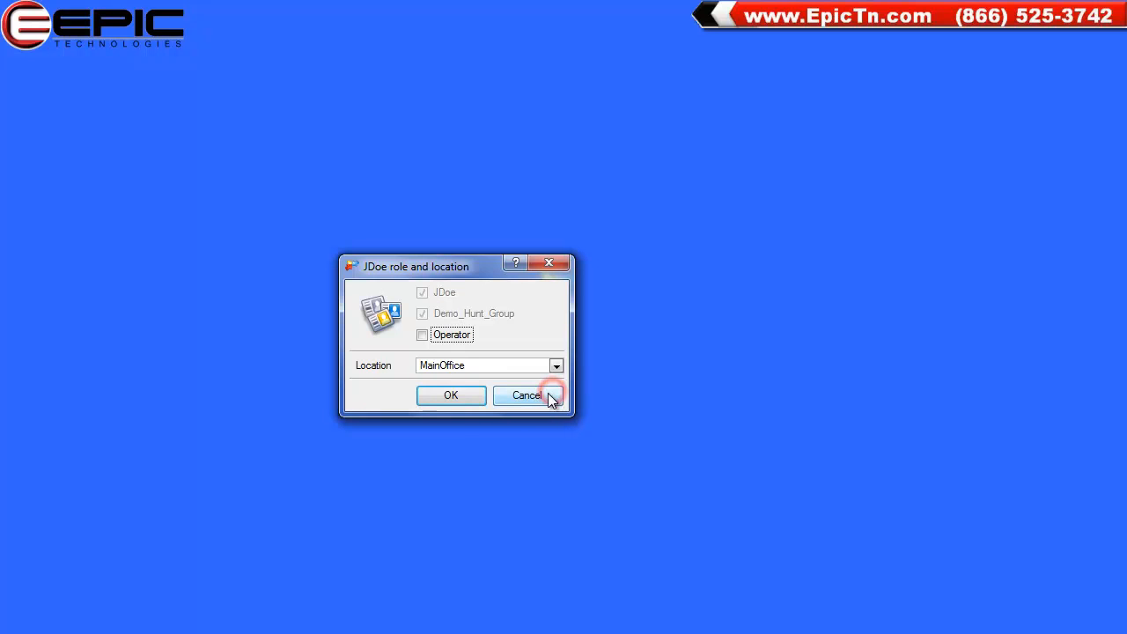
pyautogui.click(468, 397)
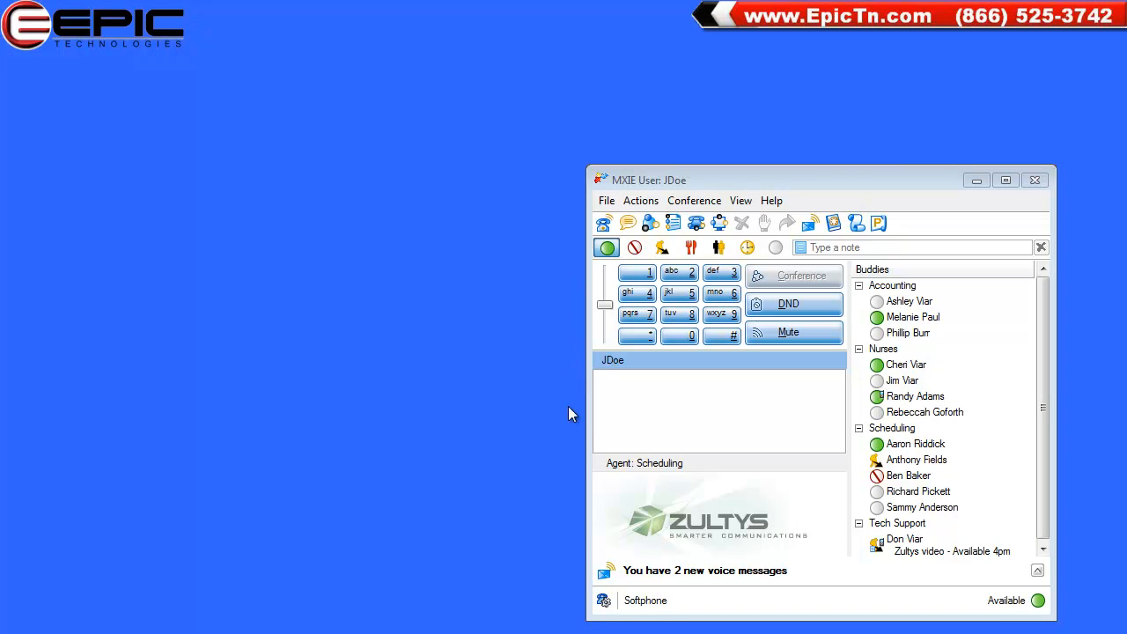
# Bind MXIE to a desk phone using the option to bind by a call from the device
pyautogui.click(638, 604)
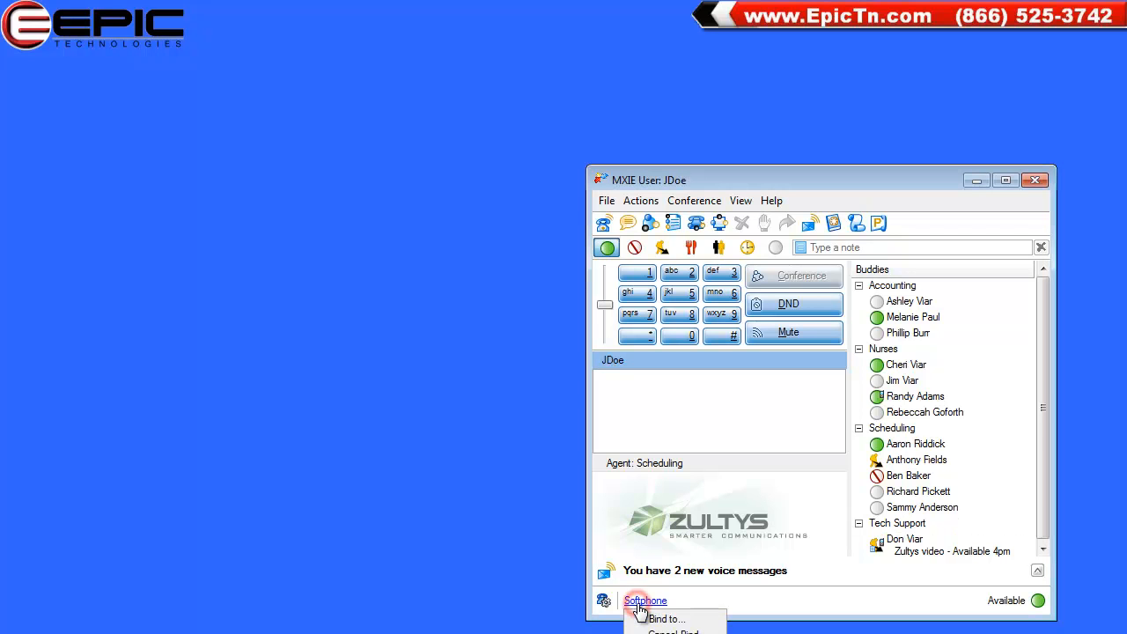
pyautogui.click(662, 618)
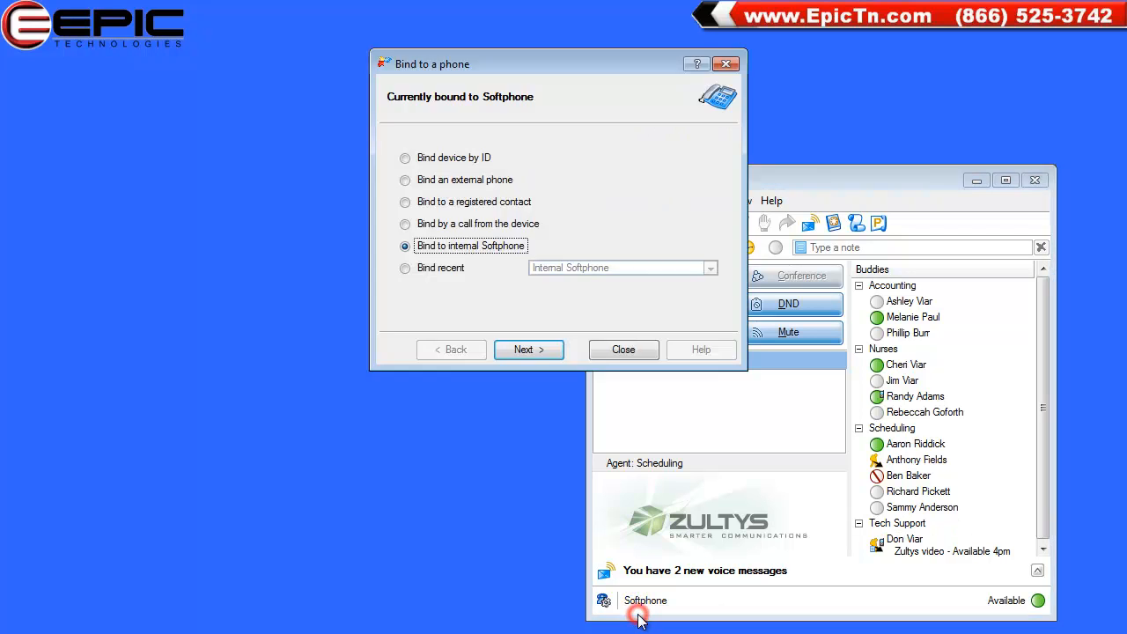
pyautogui.click(405, 224)
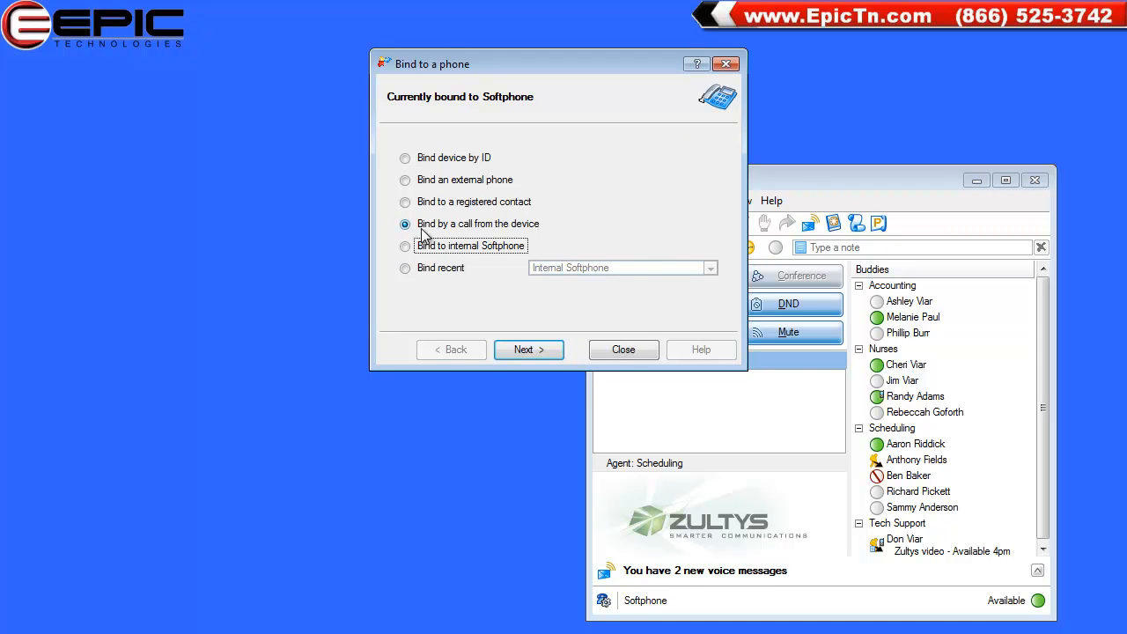
pyautogui.click(530, 349)
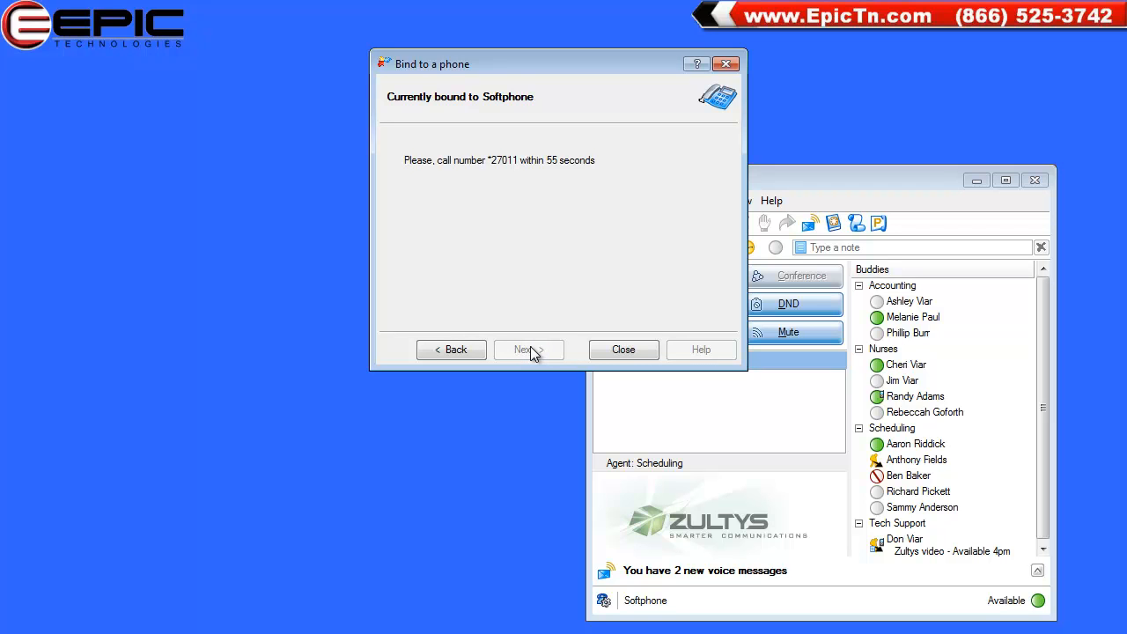
pyautogui.click(530, 350)
pyautogui.click(529, 350)
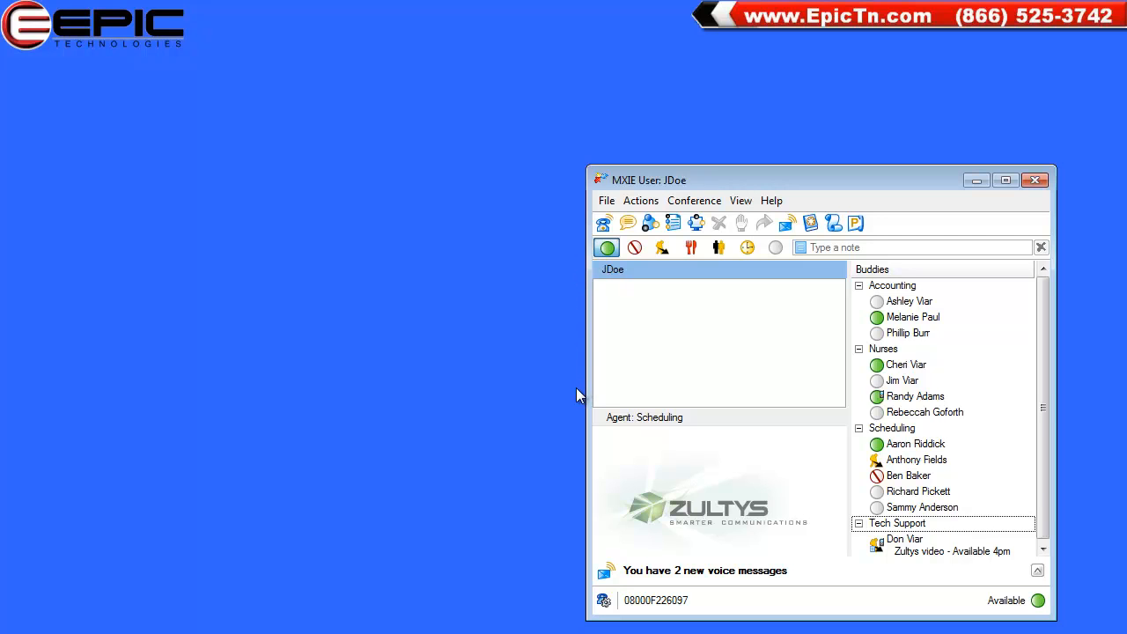
# Bind MXIE to the internal Softphone
pyautogui.click(656, 600)
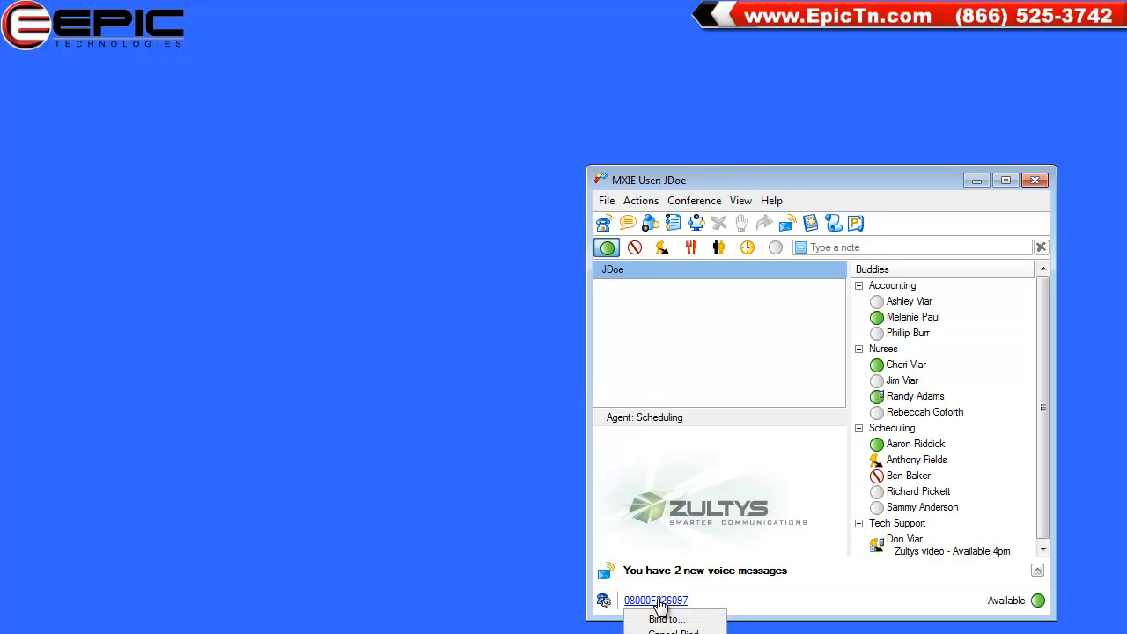
pyautogui.click(661, 619)
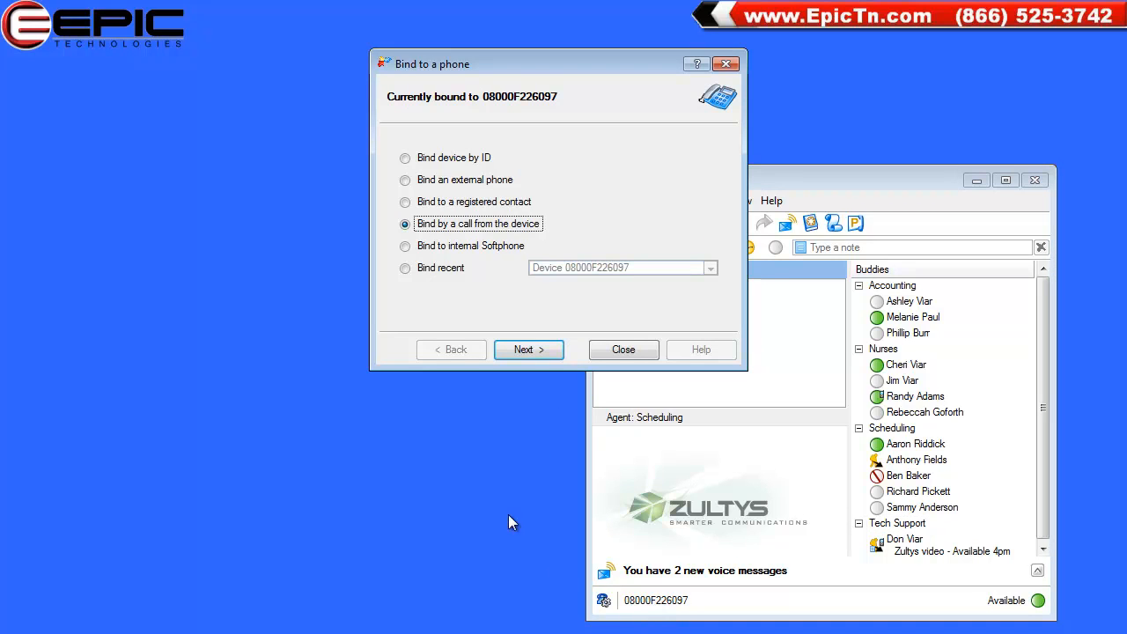
pyautogui.click(405, 246)
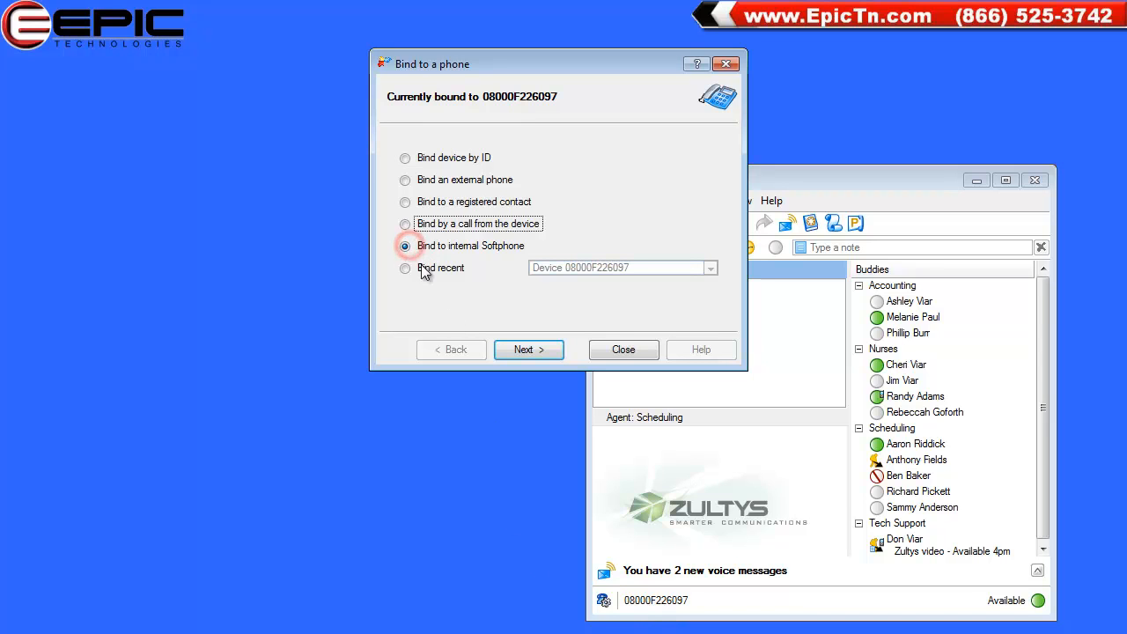
pyautogui.click(523, 350)
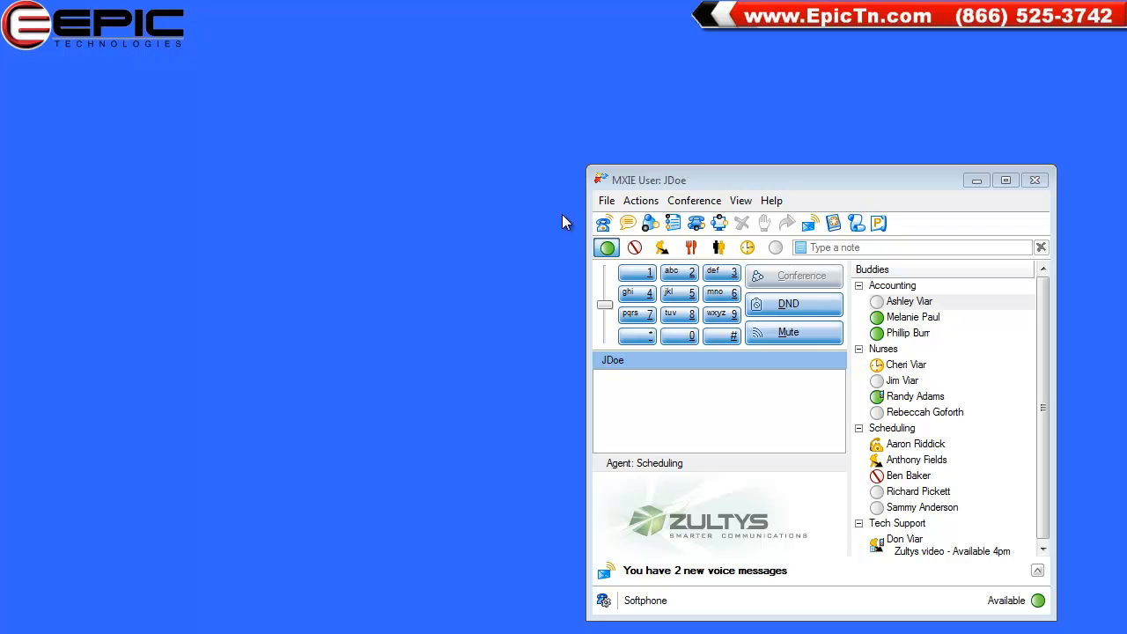
# Enter a contact's phone number for a new call, and close the Call dialog without dialing
pyautogui.click(603, 223)
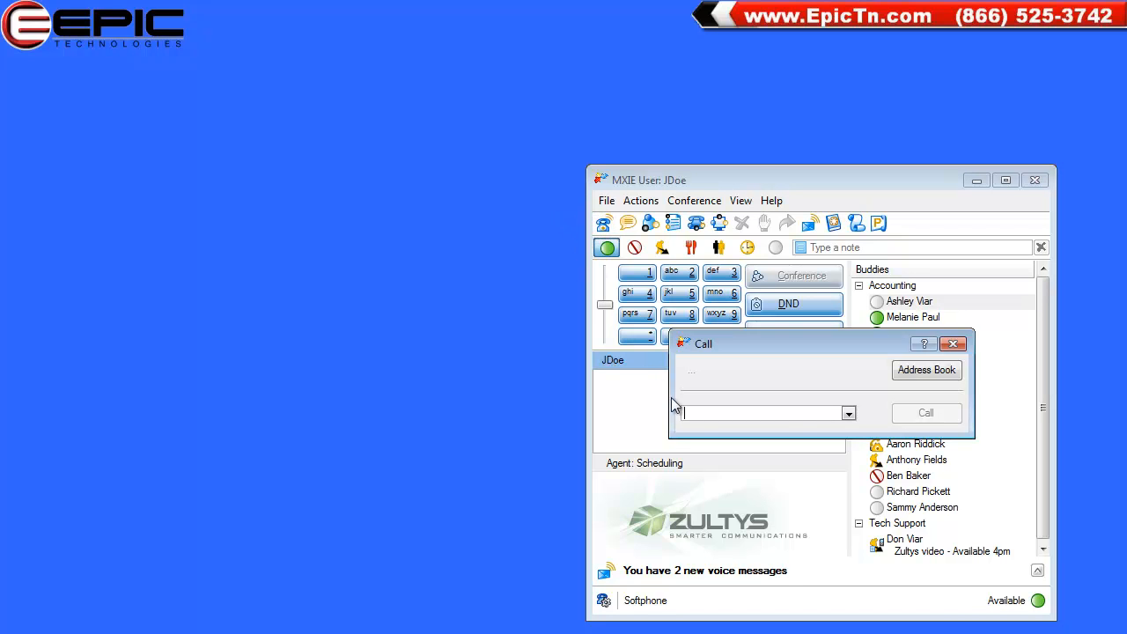
pyautogui.click(703, 414)
pyautogui.write('5551234')
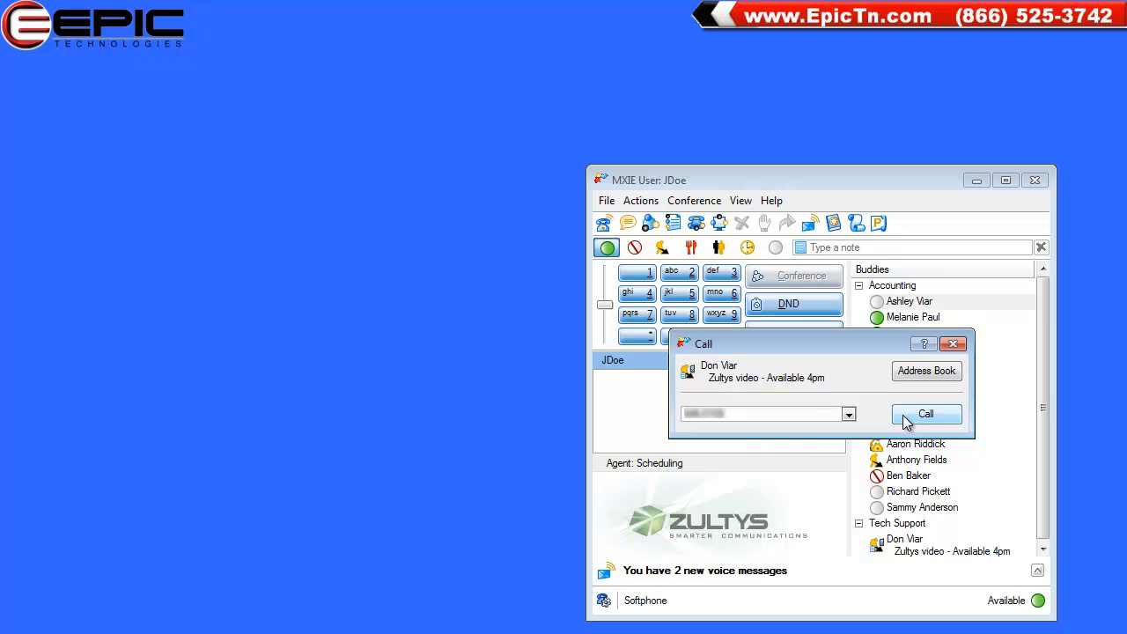
pyautogui.click(951, 344)
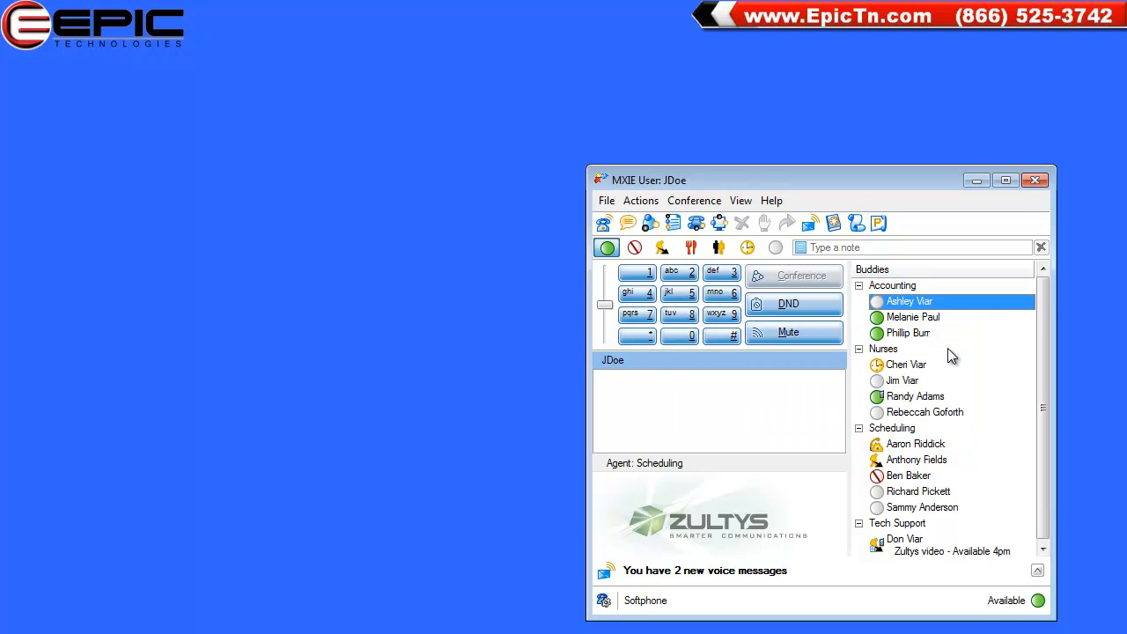
# View the Make a Call options for the buddy in the Tech Support group without placing a call
pyautogui.click(899, 544)
pyautogui.rightClick(900, 544)
pyautogui.moveTo(959, 291)
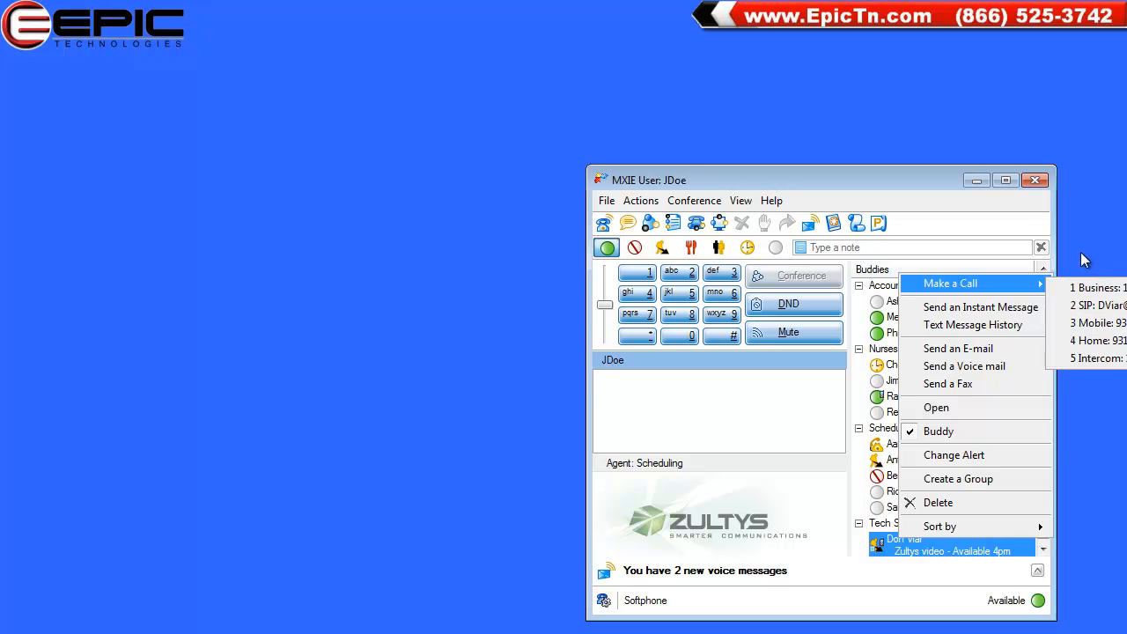
pyautogui.click(836, 227)
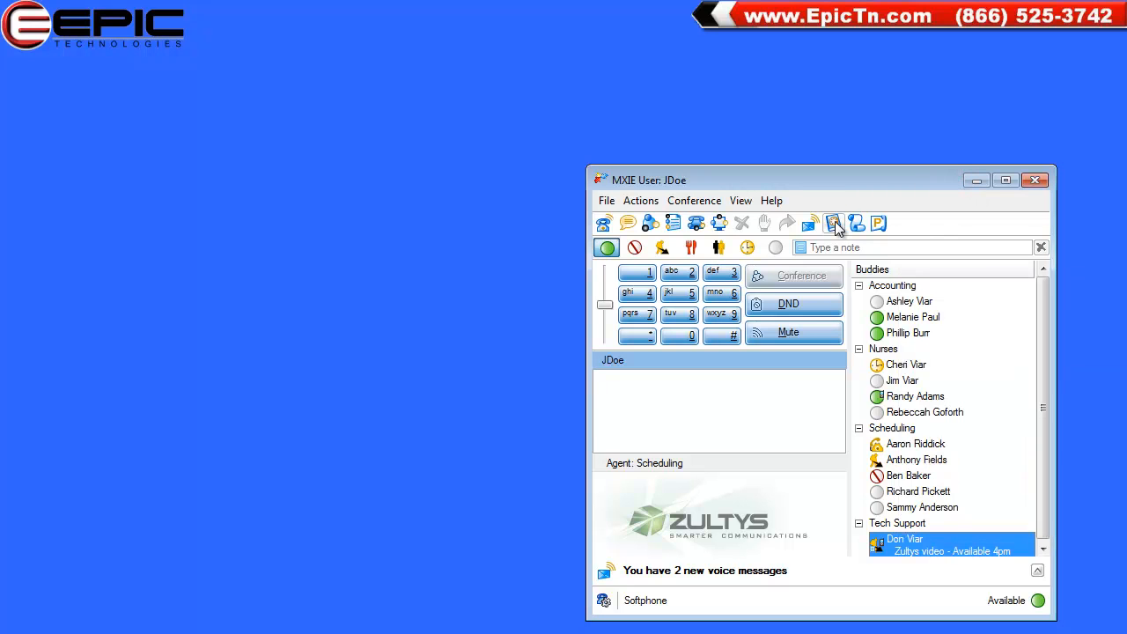
# Review an MX Directory contact's call options and the MS Outlook Contacts in the address book, and close it
pyautogui.click(835, 225)
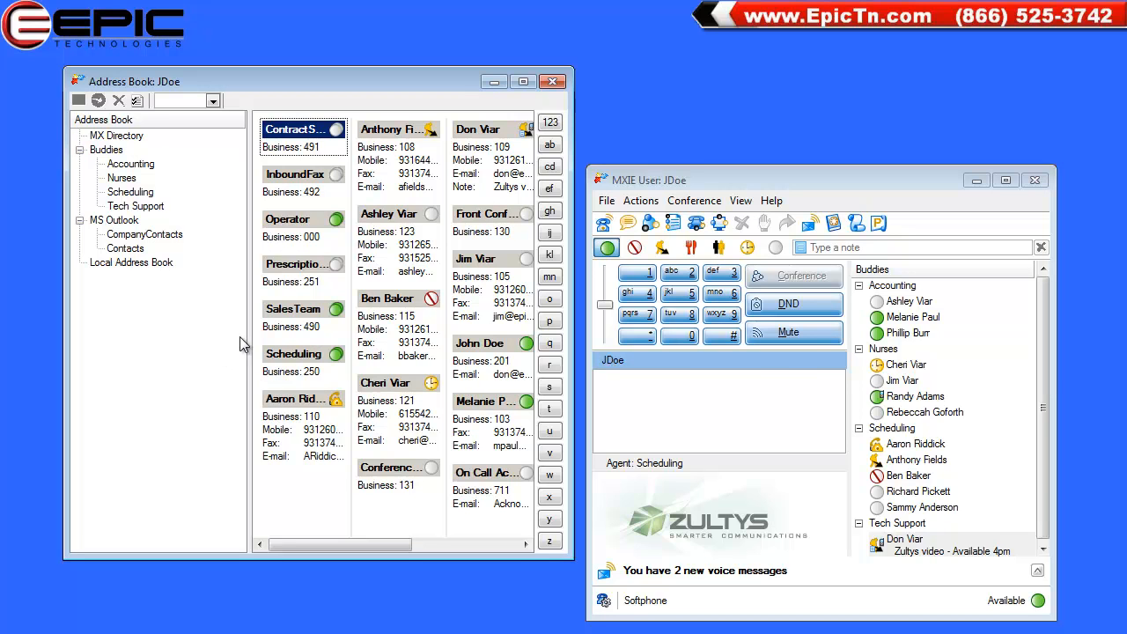
pyautogui.click(278, 398)
pyautogui.rightClick(278, 398)
pyautogui.moveTo(297, 413)
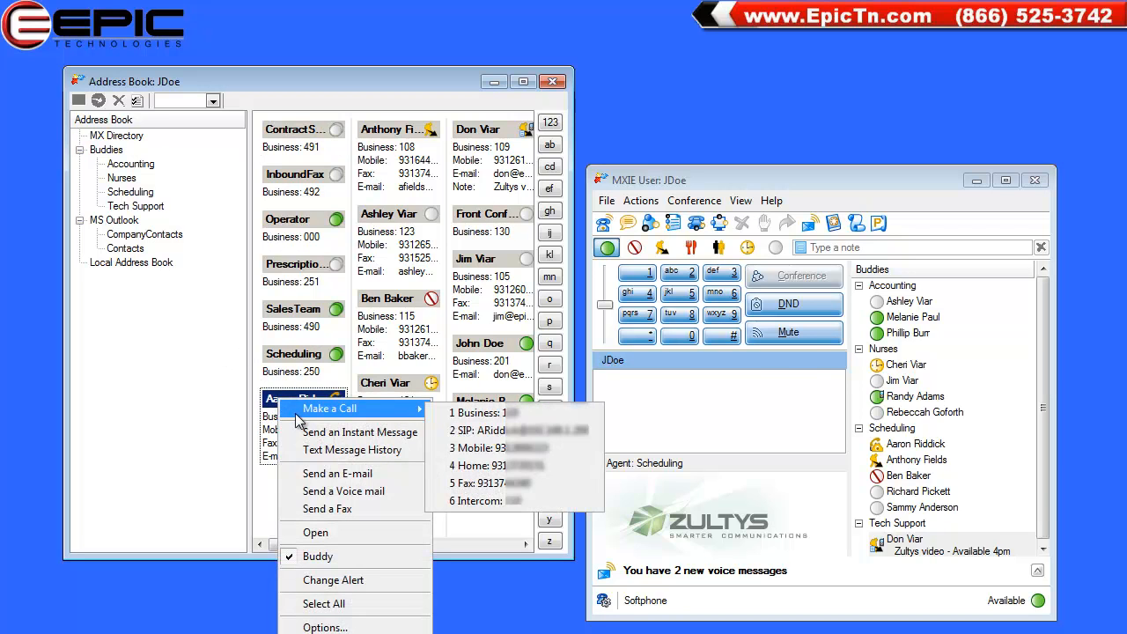
pyautogui.click(213, 357)
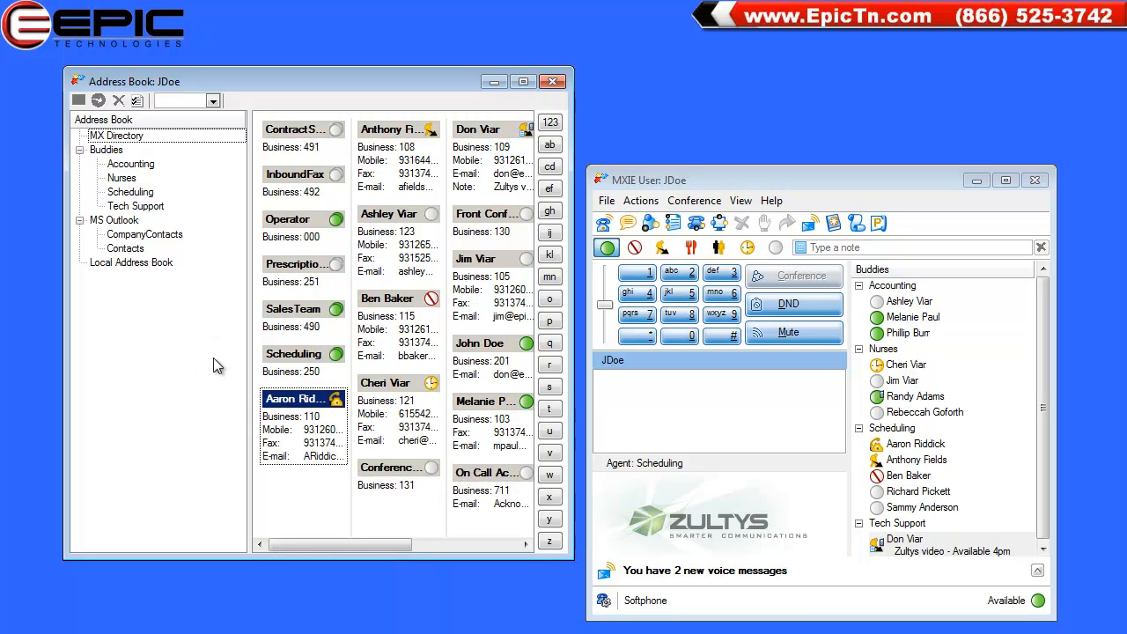
pyautogui.click(134, 250)
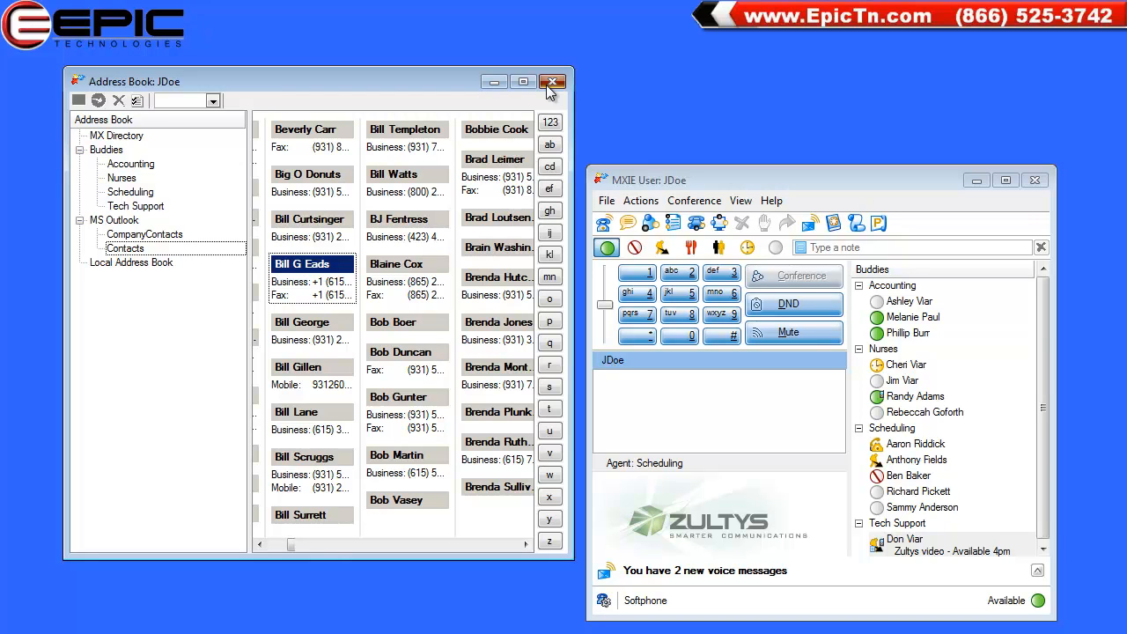
pyautogui.click(551, 82)
# Switch to the browser, dial the sales and support number from the Epic Technologies page, and disconnect the call
pyautogui.hotkey('alt', 'Tab')
pyautogui.doubleClick(526, 135)
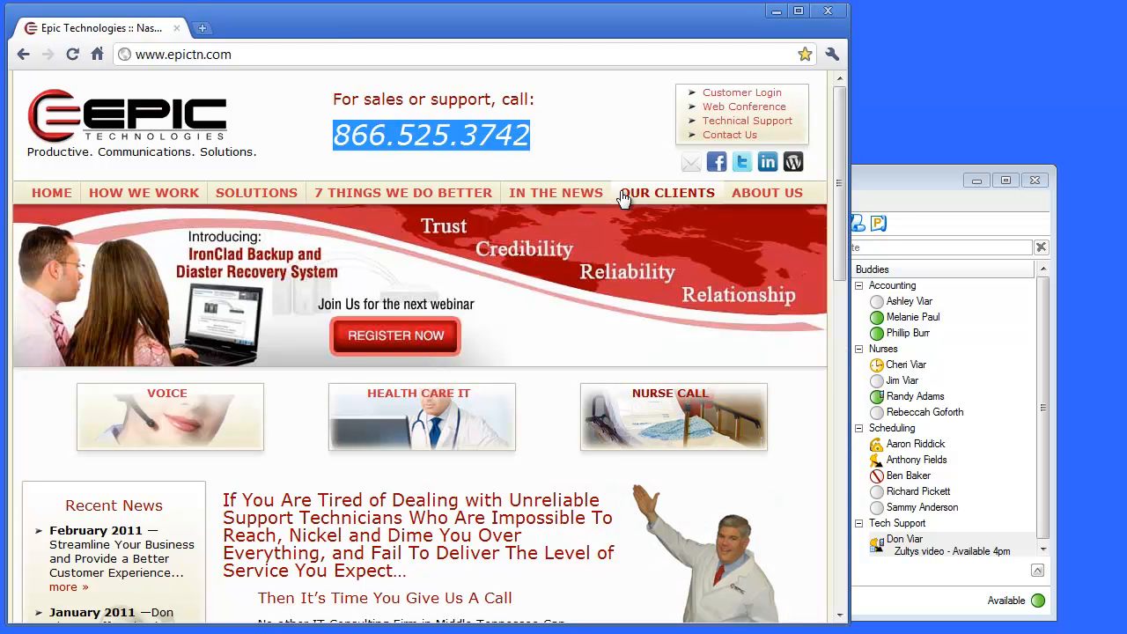
pyautogui.press('F11')
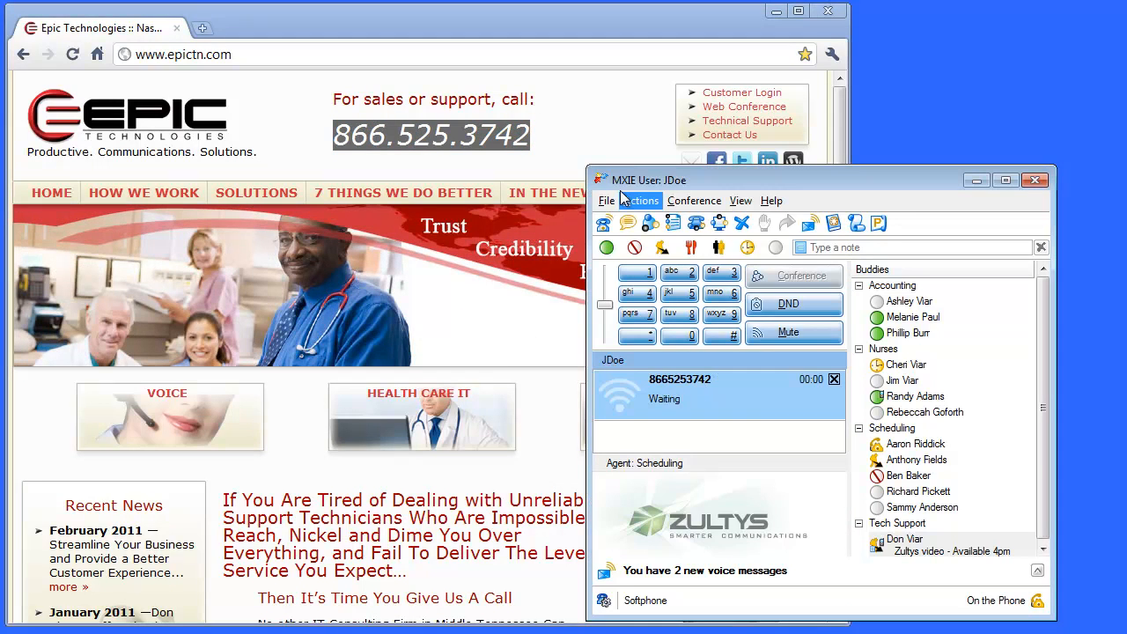
pyautogui.click(834, 380)
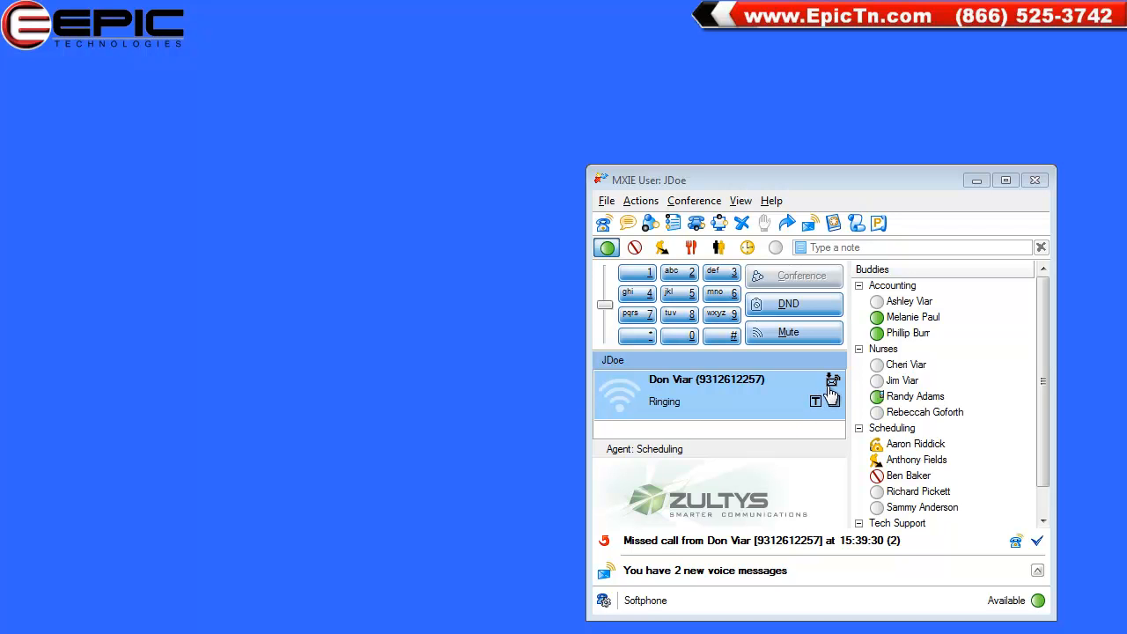
# Review the actions available for a ringing call, and answer the incoming call
pyautogui.rightClick(772, 393)
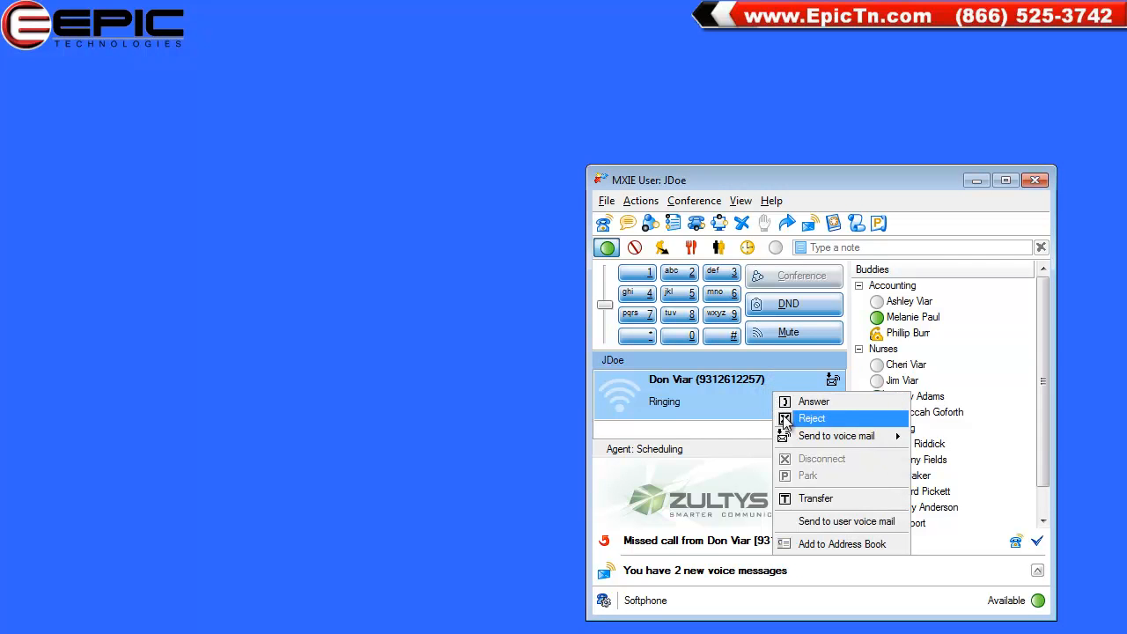
pyautogui.moveTo(786, 439)
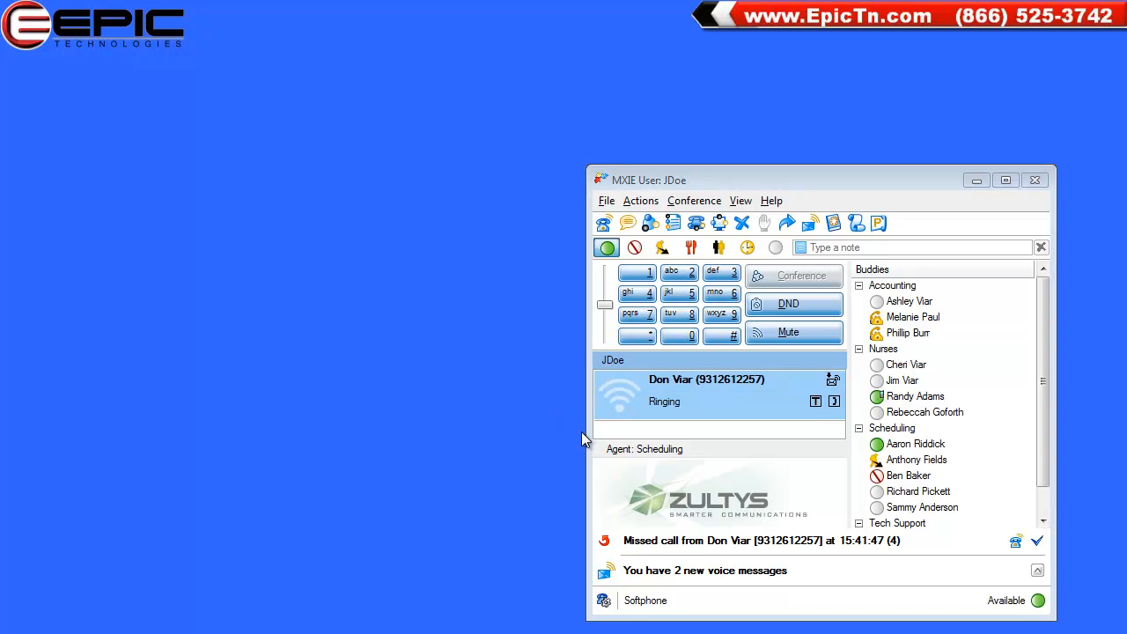
pyautogui.click(833, 401)
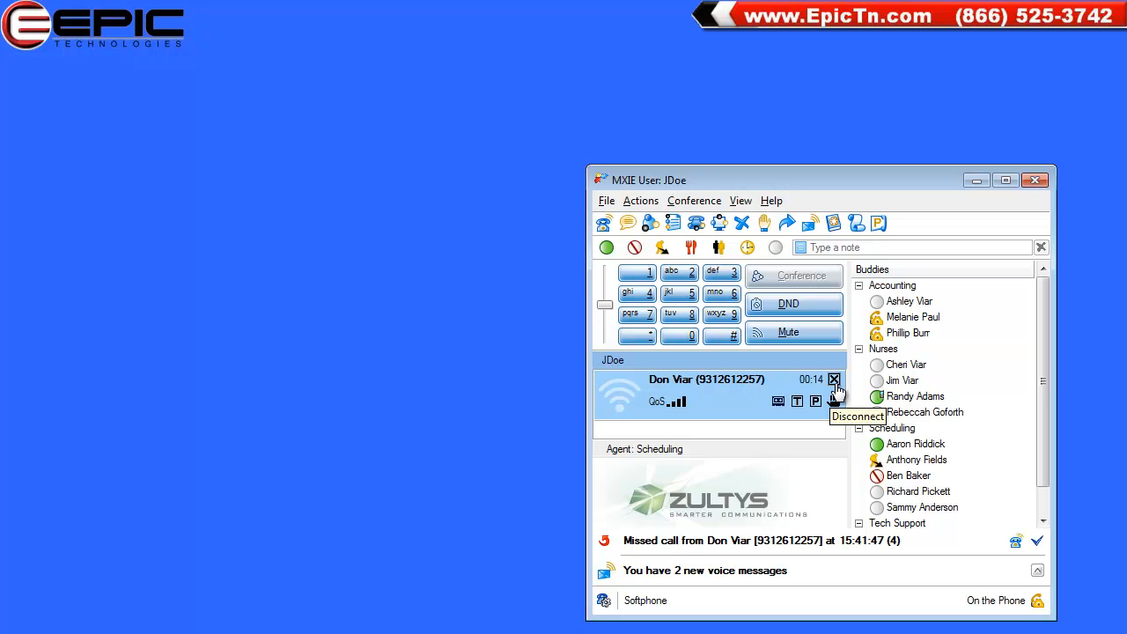
# Examine the actions available for the active call without choosing one
pyautogui.rightClick(742, 399)
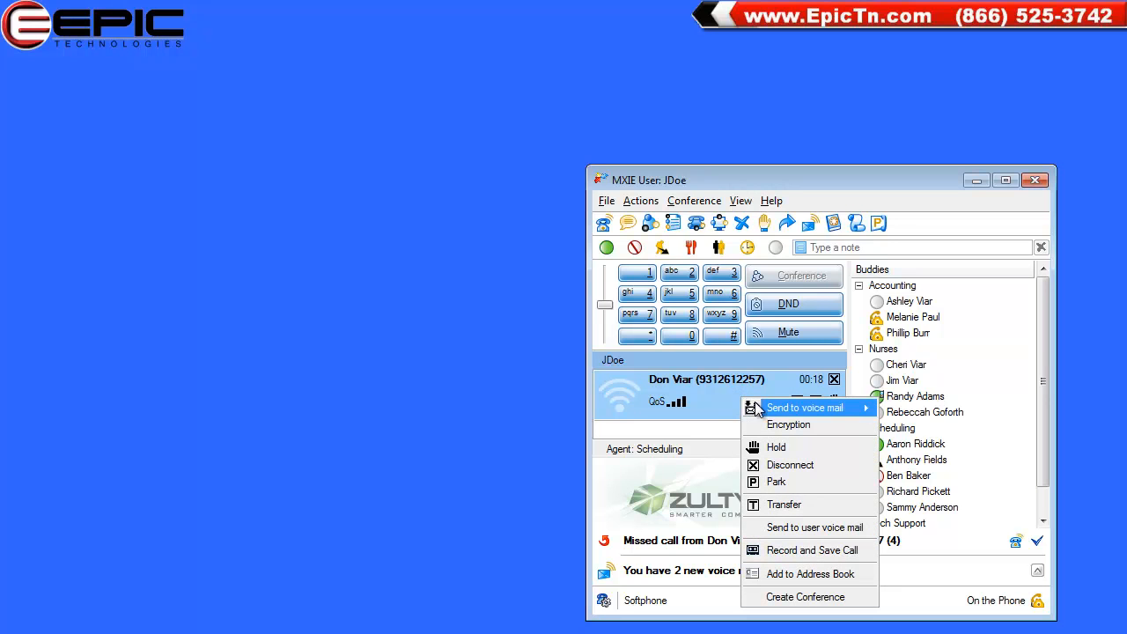
pyautogui.moveTo(752, 410)
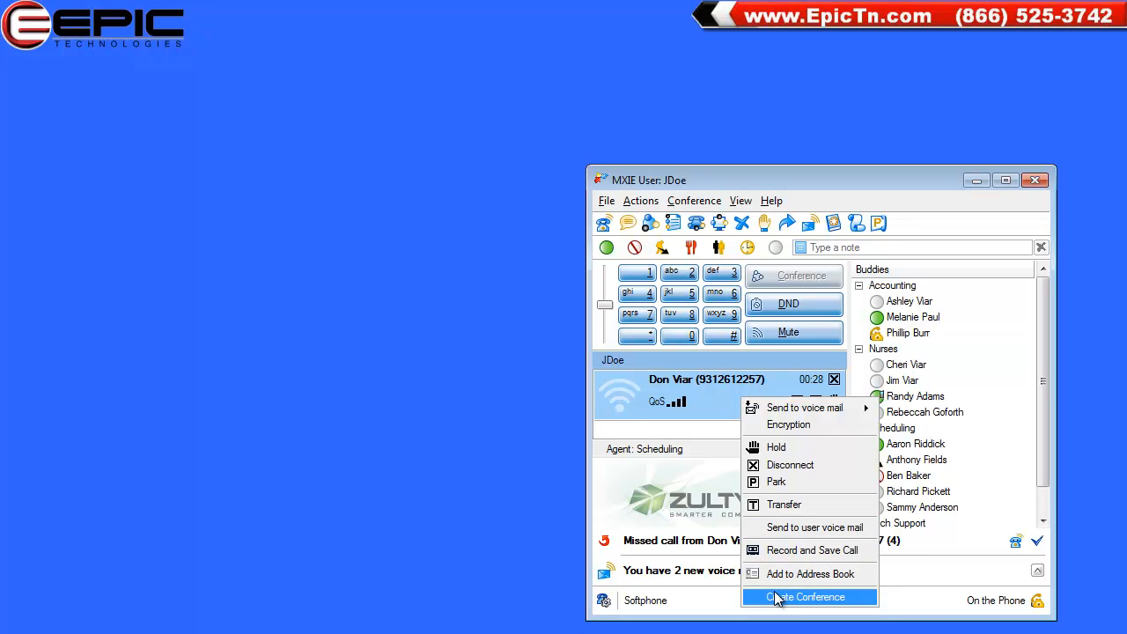
pyautogui.click(611, 425)
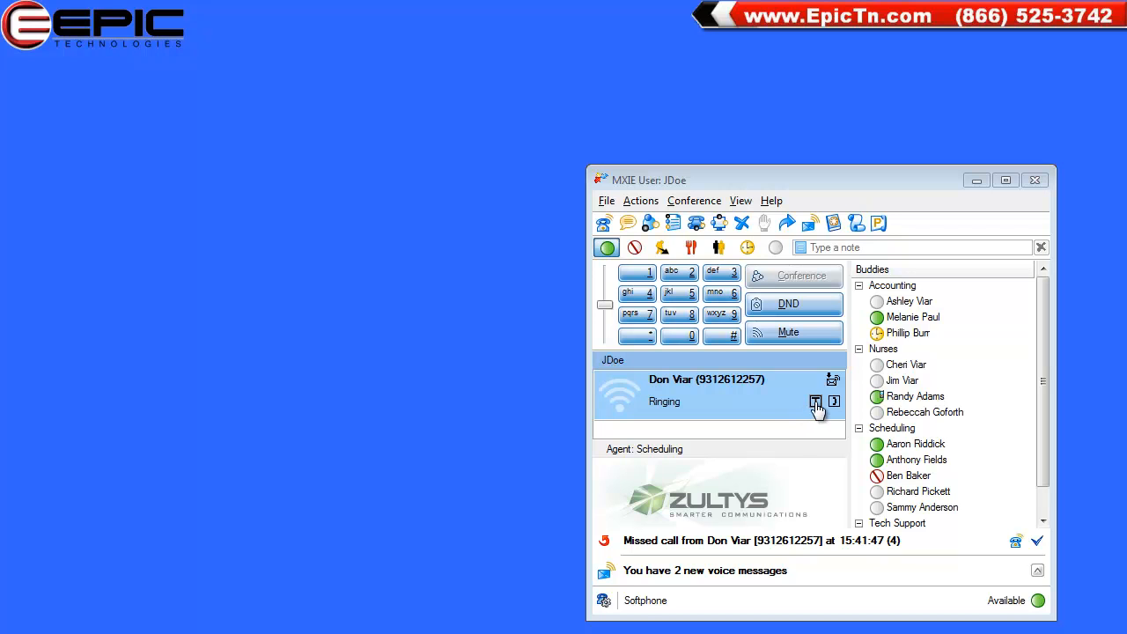
# Review the ringing call's Transfer option, and transfer the call directly onto an entry in the Buddies list
pyautogui.rightClick(760, 386)
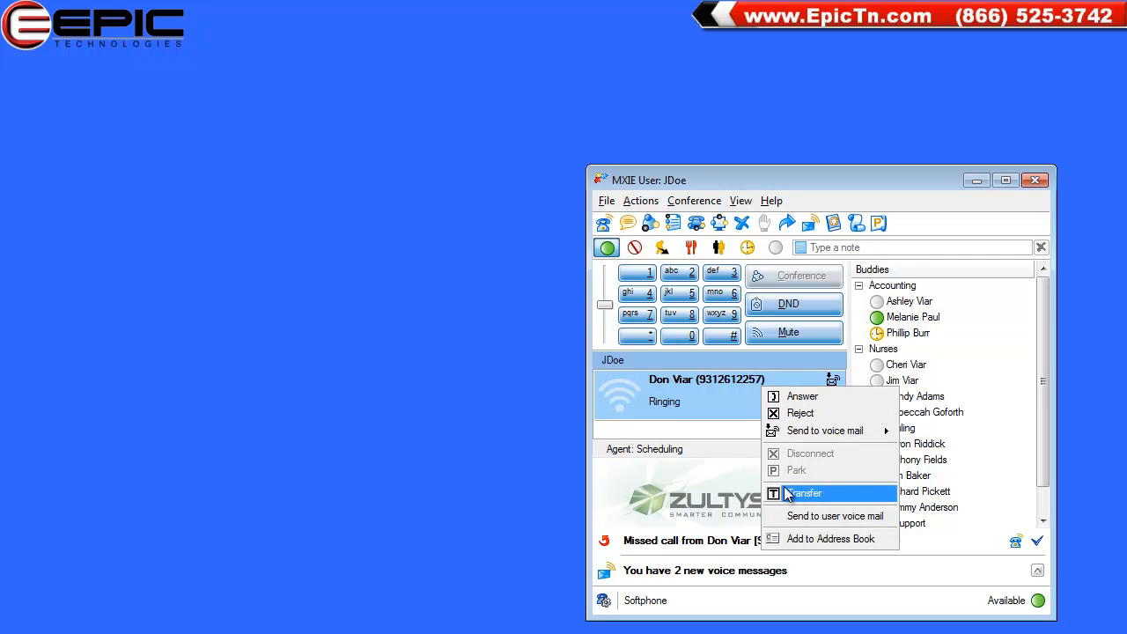
pyautogui.click(737, 403)
pyautogui.moveTo(723, 388); pyautogui.dragTo(897, 518)
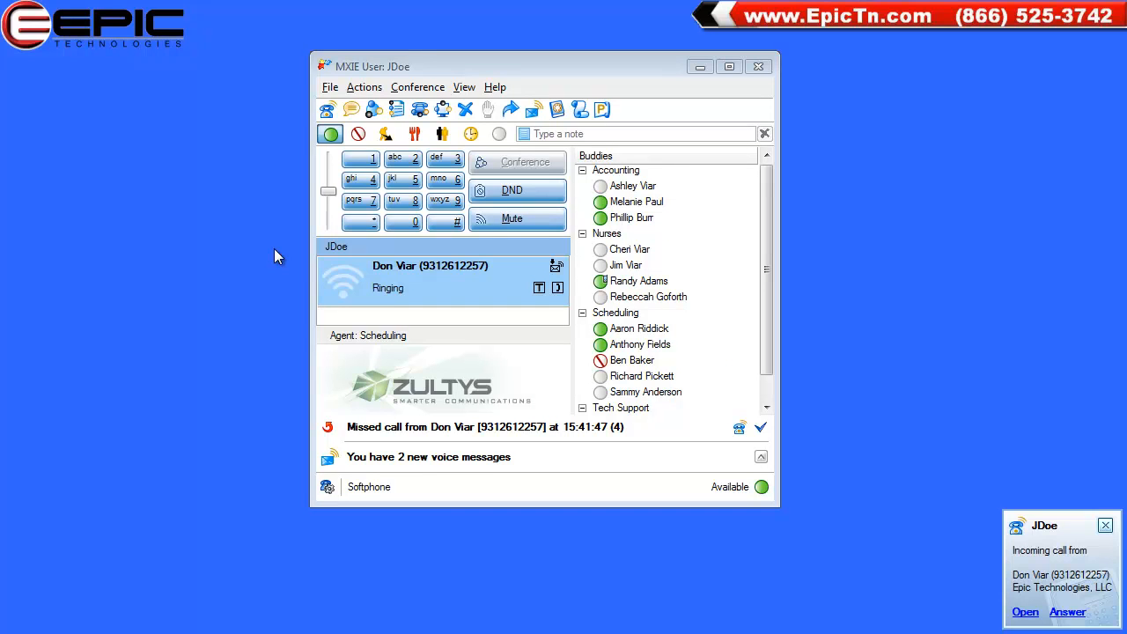
# Answer the incoming call, and place it on hold and take it back off hold
pyautogui.click(557, 288)
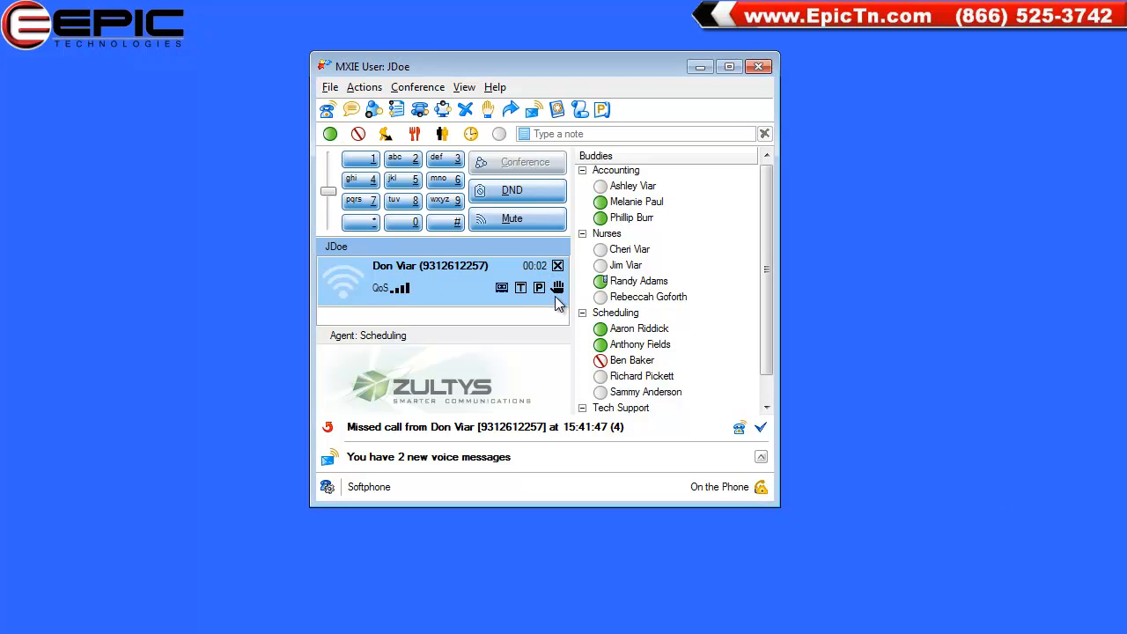
pyautogui.click(558, 294)
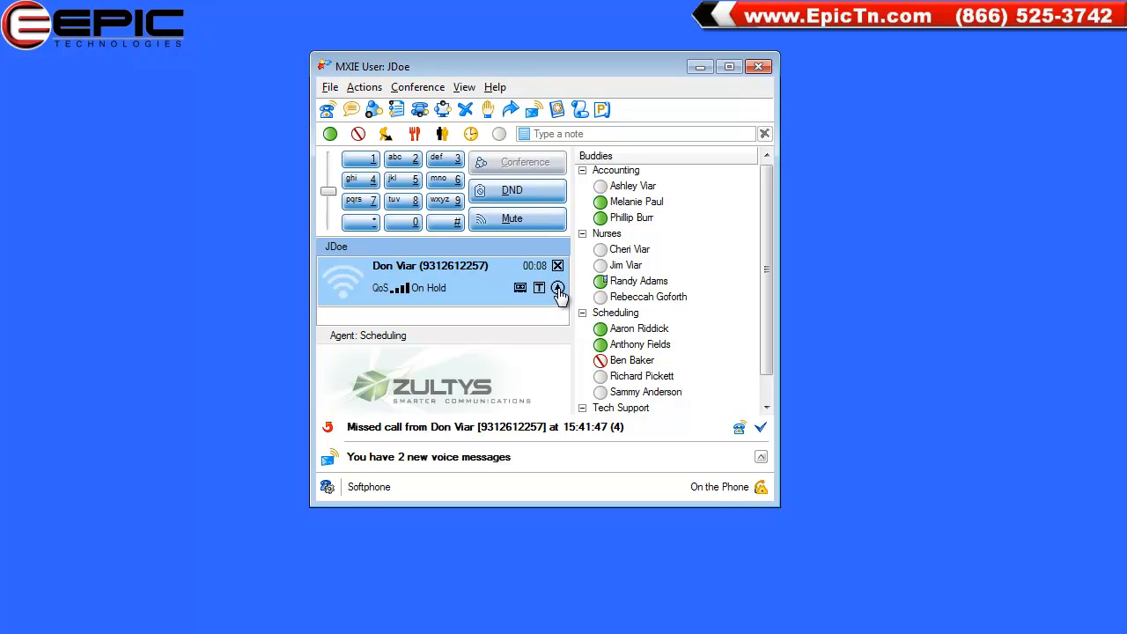
pyautogui.click(558, 290)
# Park the active call, and pick it up again from the Parking list using park ID 1
pyautogui.click(540, 291)
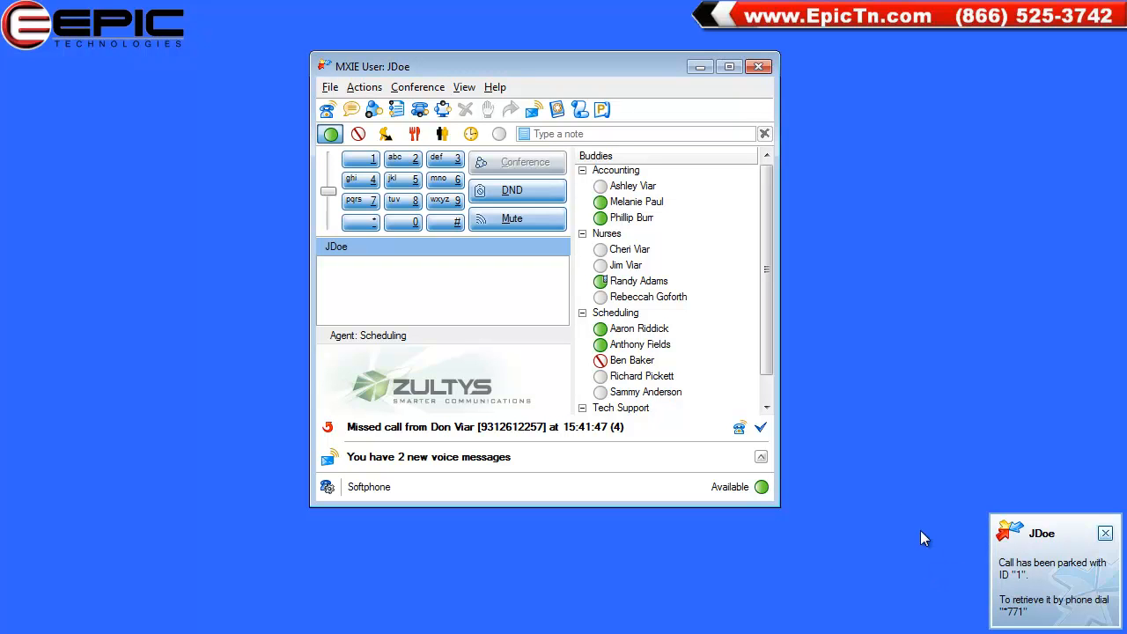
pyautogui.click(603, 110)
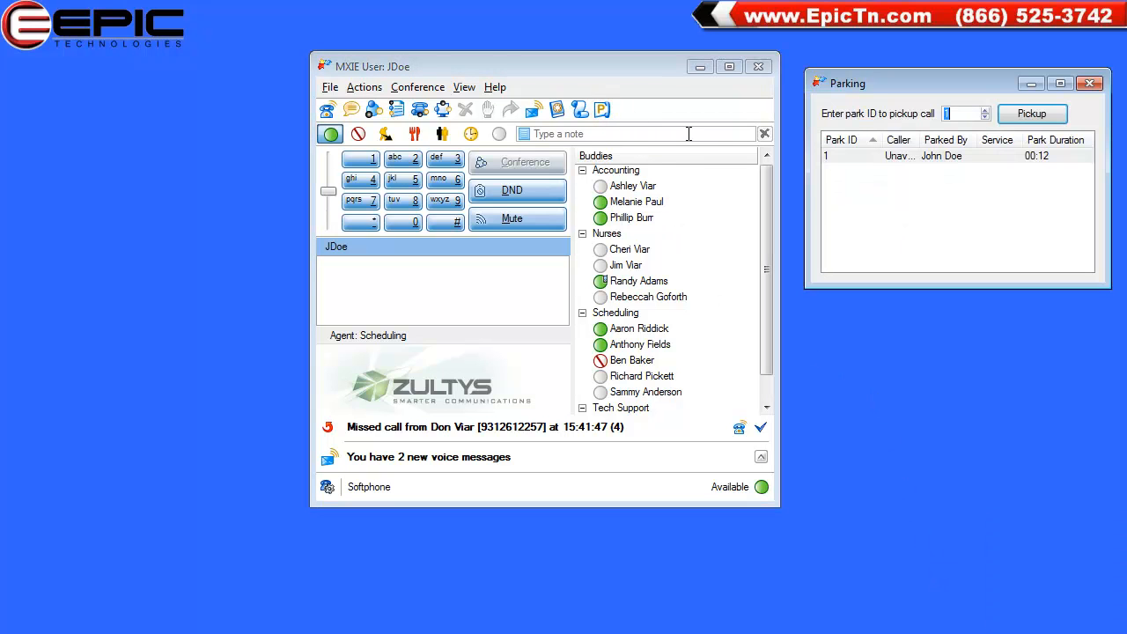
pyautogui.click(928, 161)
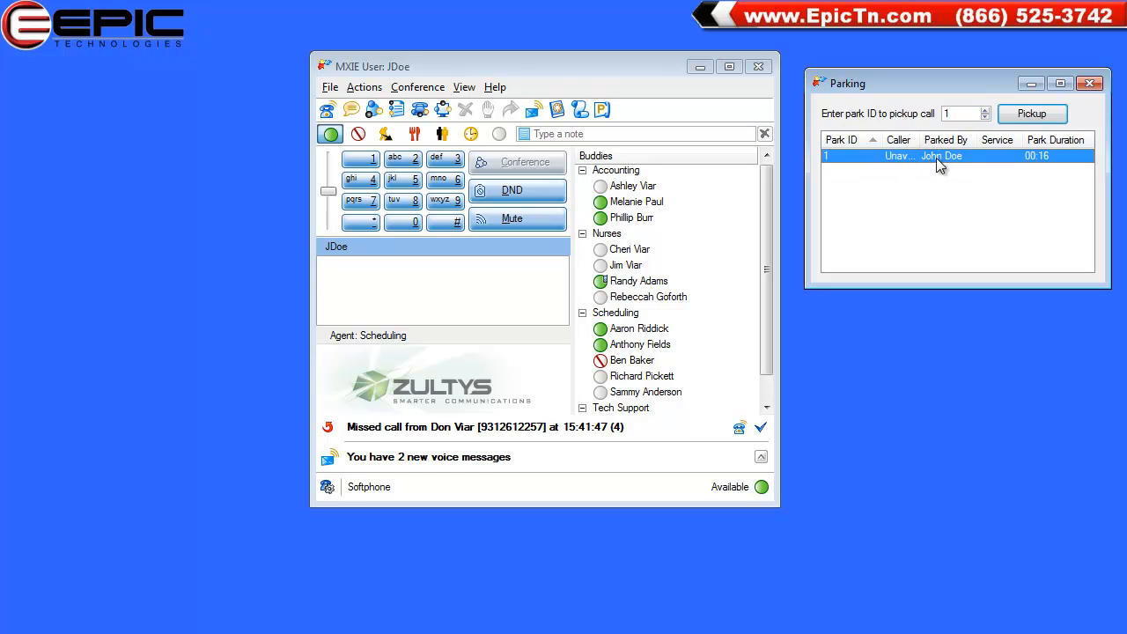
pyautogui.click(1048, 126)
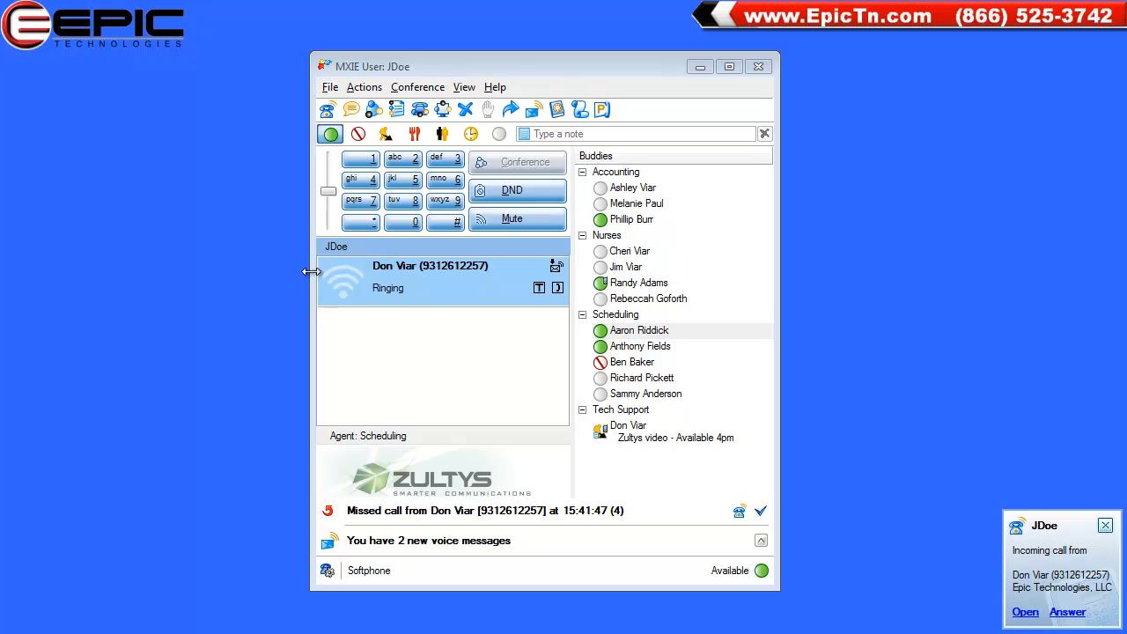
# Answer the new incoming call and create a conference from it
pyautogui.click(557, 288)
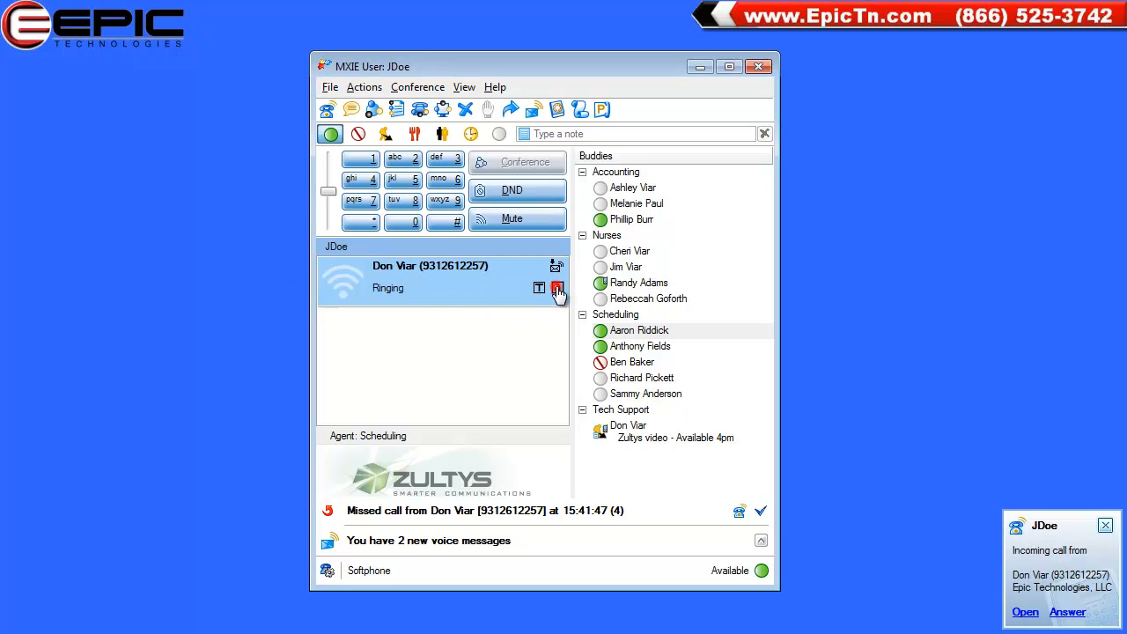
pyautogui.rightClick(450, 285)
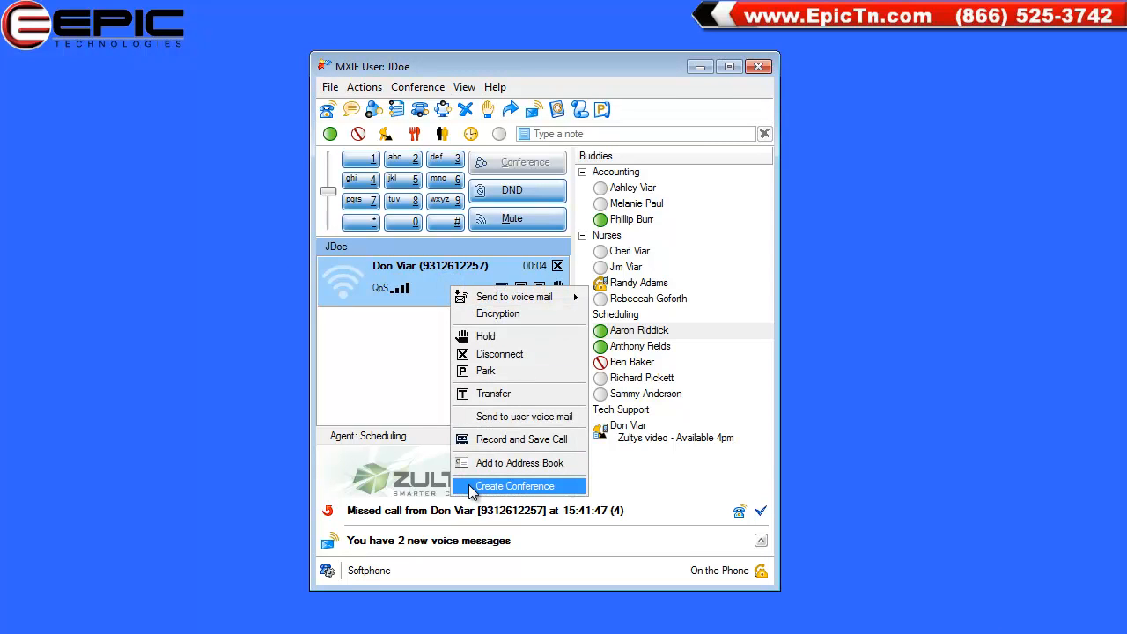
pyautogui.click(515, 486)
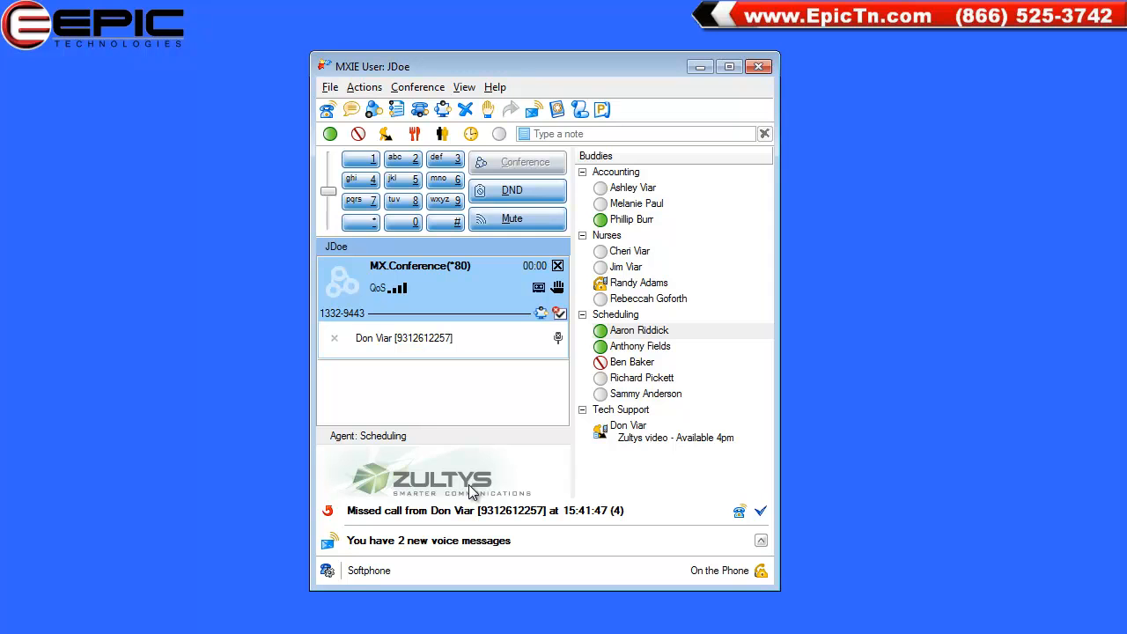
# Call the business number of the first buddy in the Scheduling group, and merge that call into the conference
pyautogui.click(617, 335)
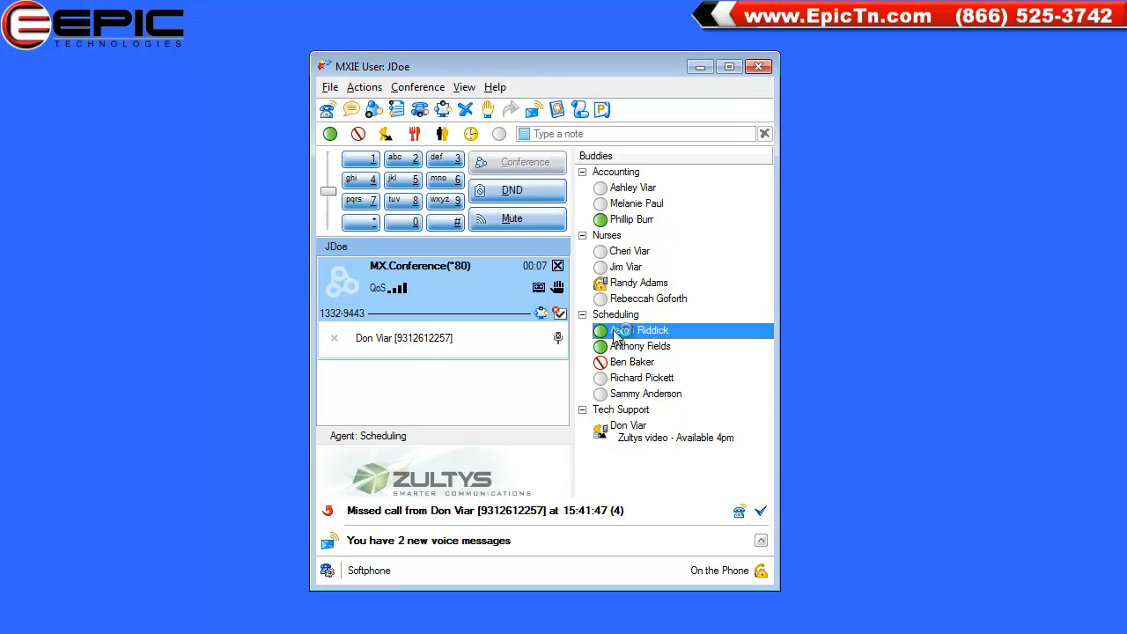
pyautogui.rightClick(616, 335)
pyautogui.moveTo(643, 345)
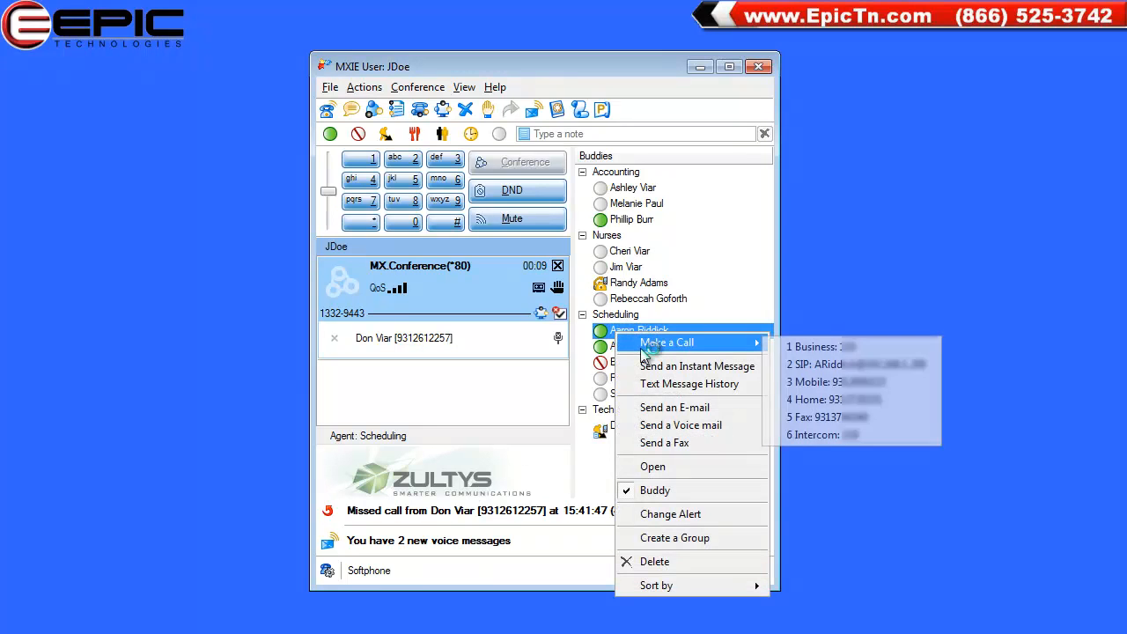
pyautogui.click(797, 347)
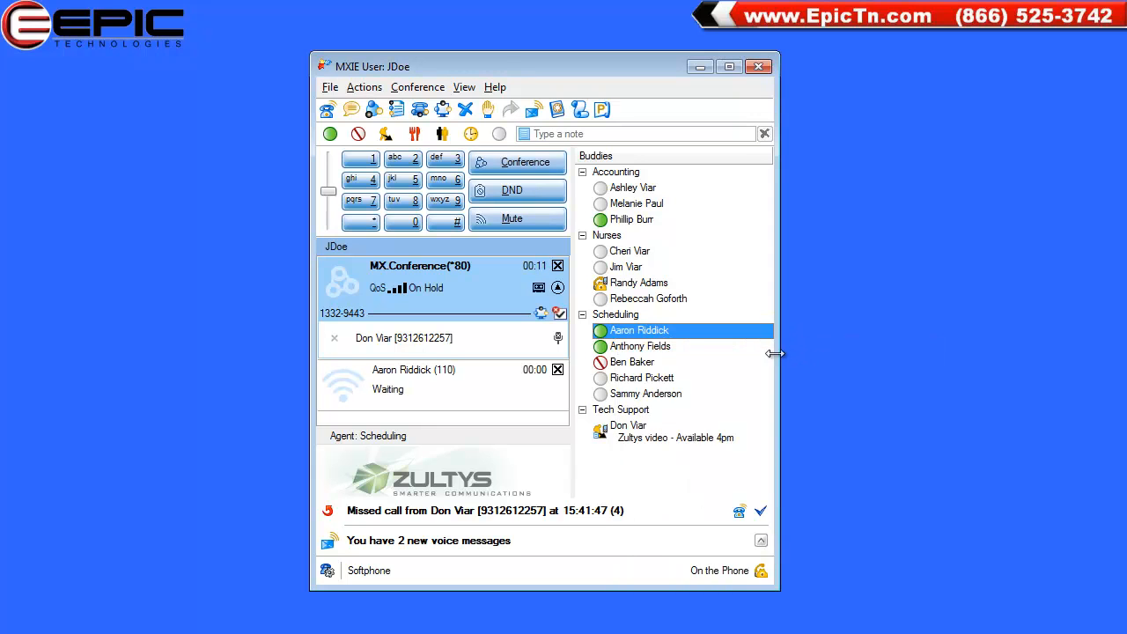
pyautogui.click(479, 386)
pyautogui.moveTo(479, 386); pyautogui.dragTo(481, 345)
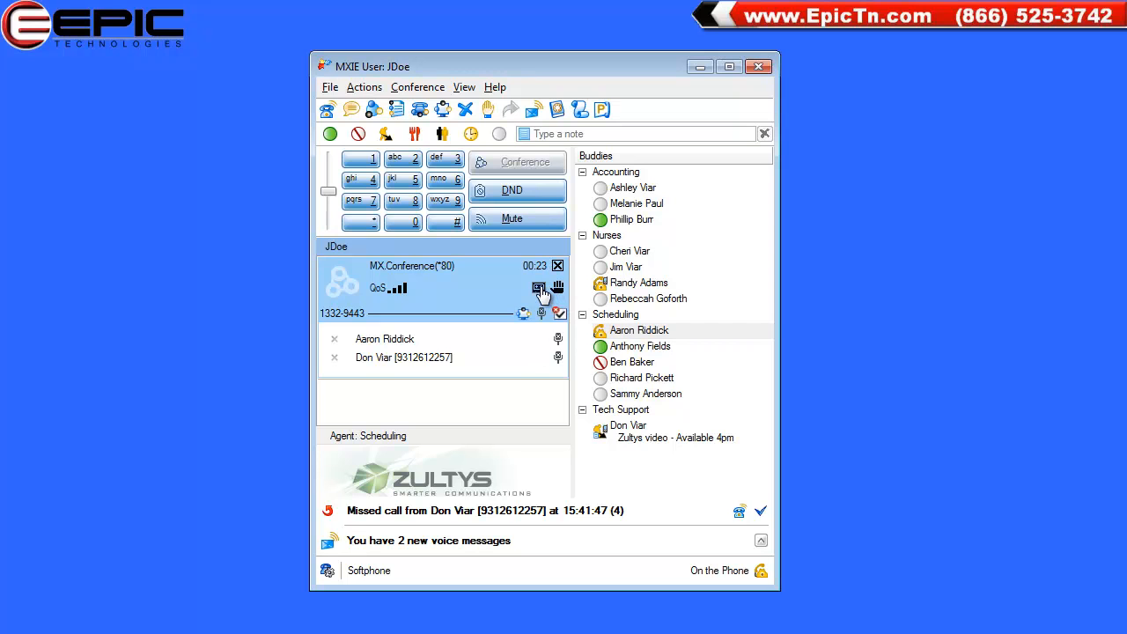
# Try the first participant's mute and the checkbox in the conference header, and disconnect from the conference
pyautogui.click(557, 339)
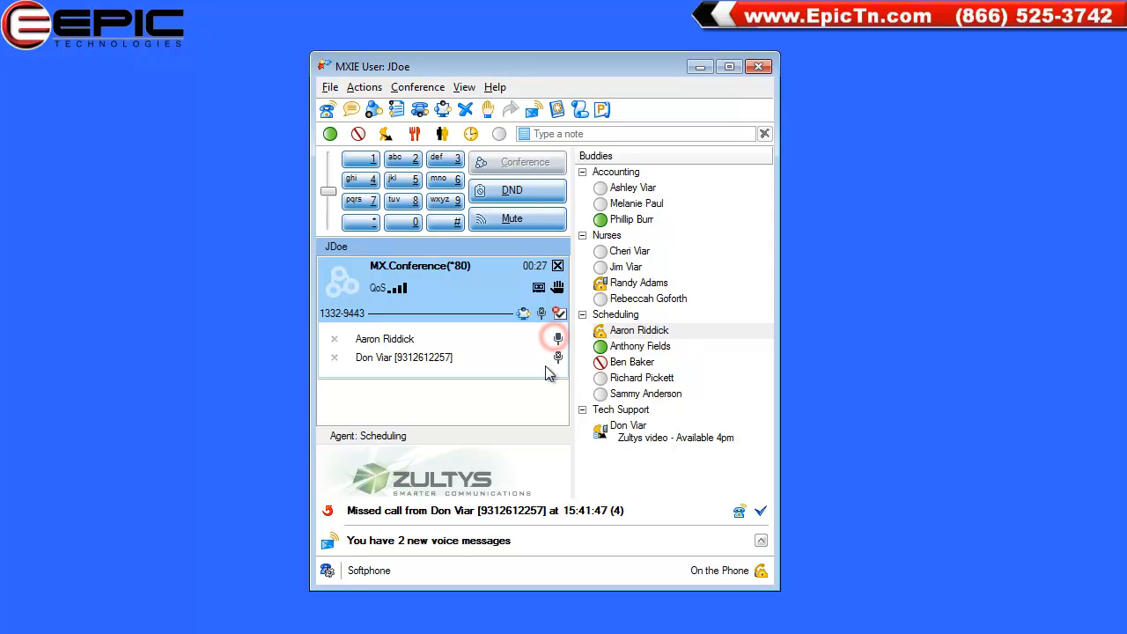
pyautogui.click(562, 315)
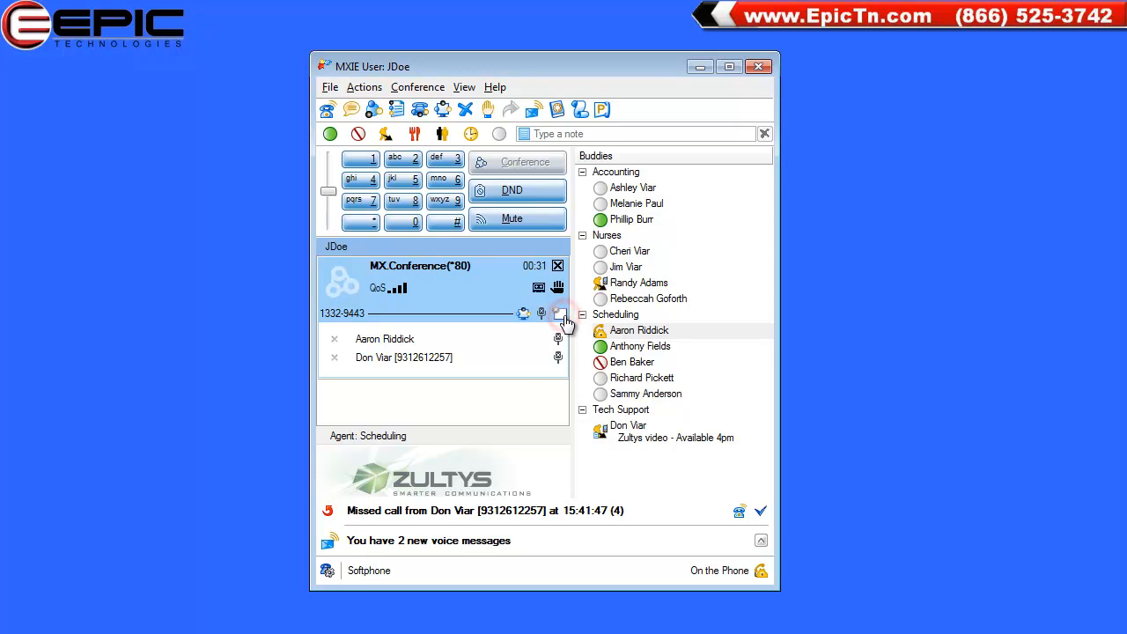
pyautogui.click(563, 316)
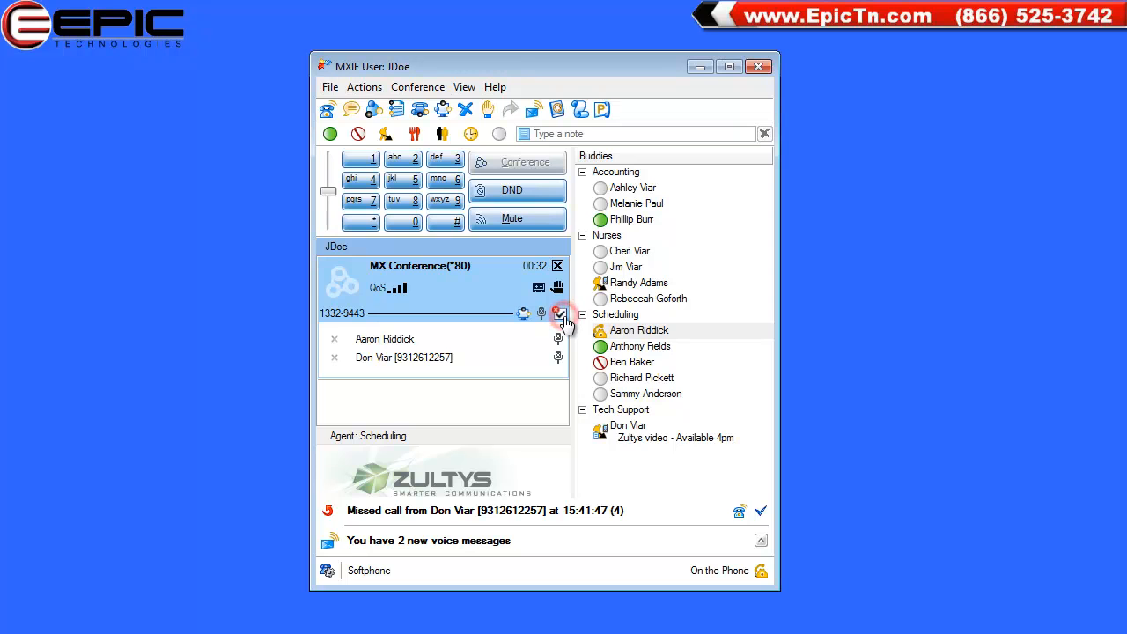
pyautogui.click(557, 265)
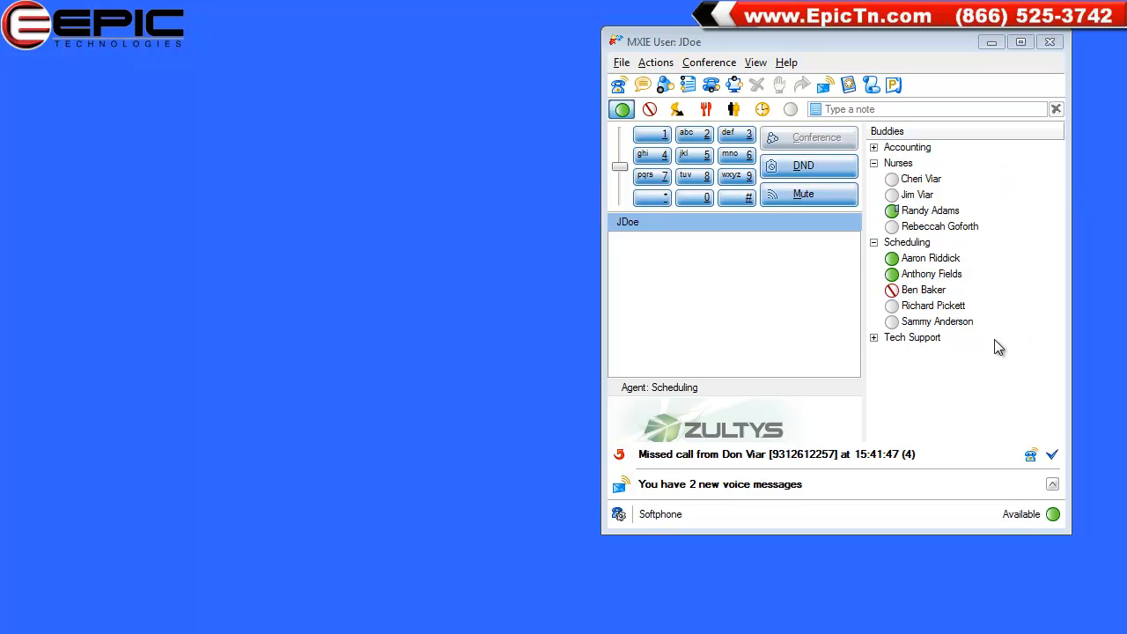
# Expand the Tech Support group in the Buddies list and examine its member's presence and note
pyautogui.click(873, 337)
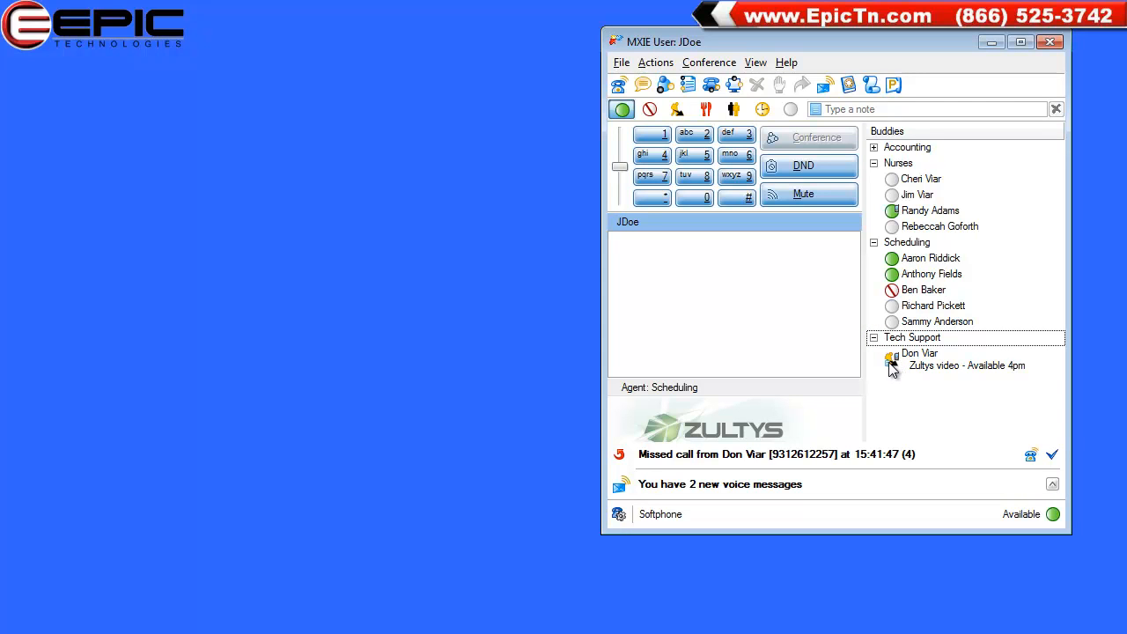
pyautogui.moveTo(891, 370)
# Open the address book's MX Directory and add the contact with business extension 115 to the Buddies list
pyautogui.click(848, 85)
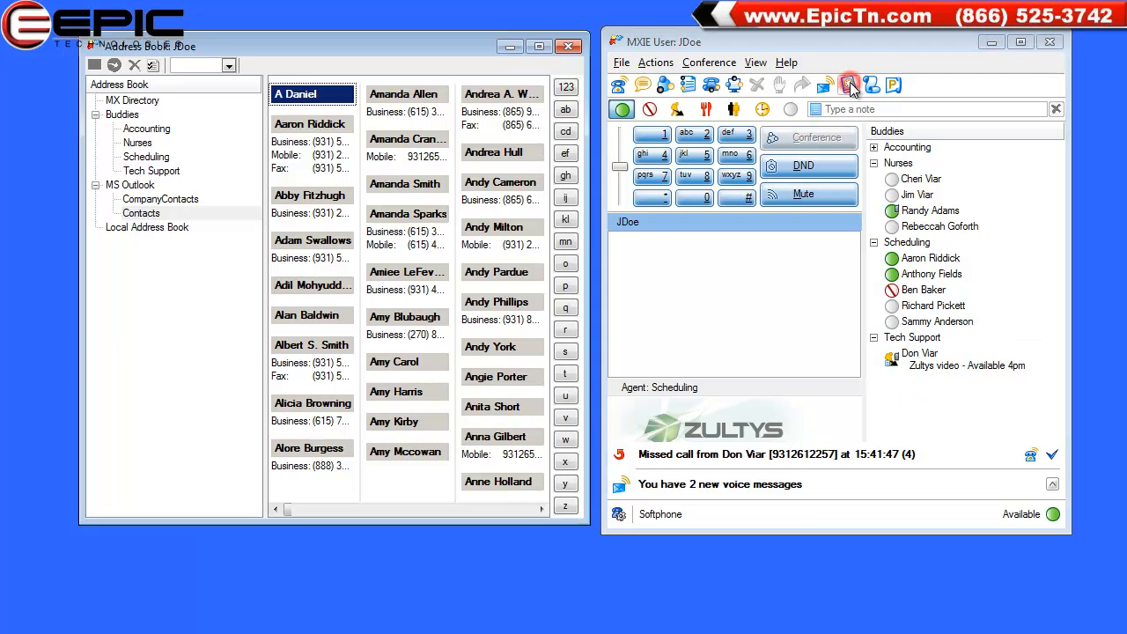
pyautogui.click(145, 104)
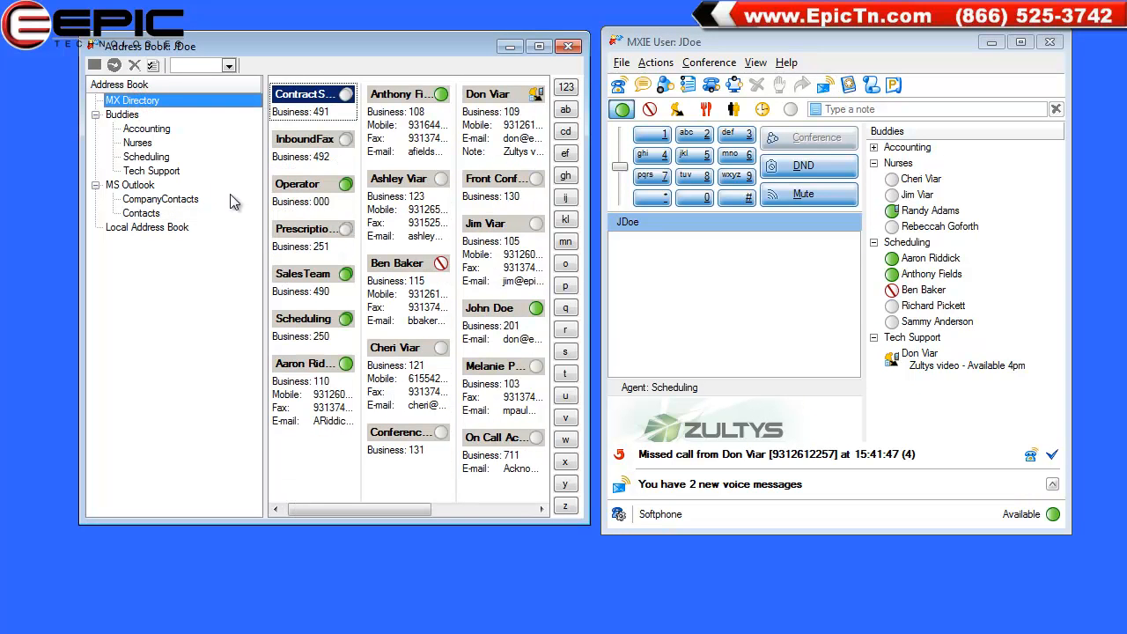
pyautogui.click(390, 269)
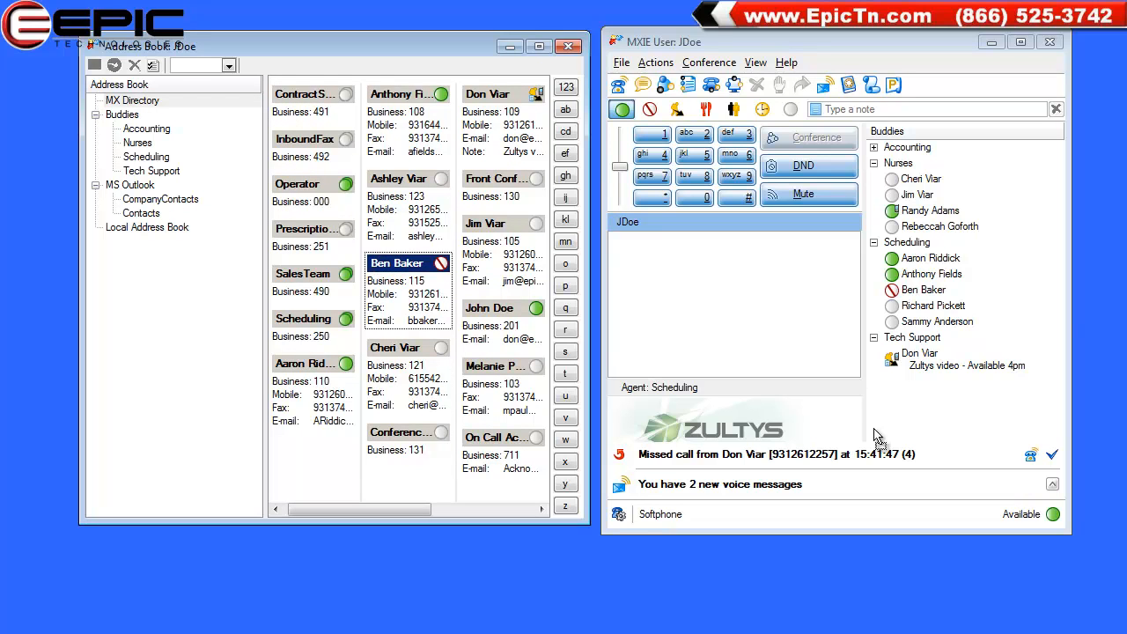
pyautogui.moveTo(916, 409); pyautogui.dragTo(913, 400)
# Delete the ungrouped entry below Tech Support from the Buddies list
pyautogui.rightClick(903, 387)
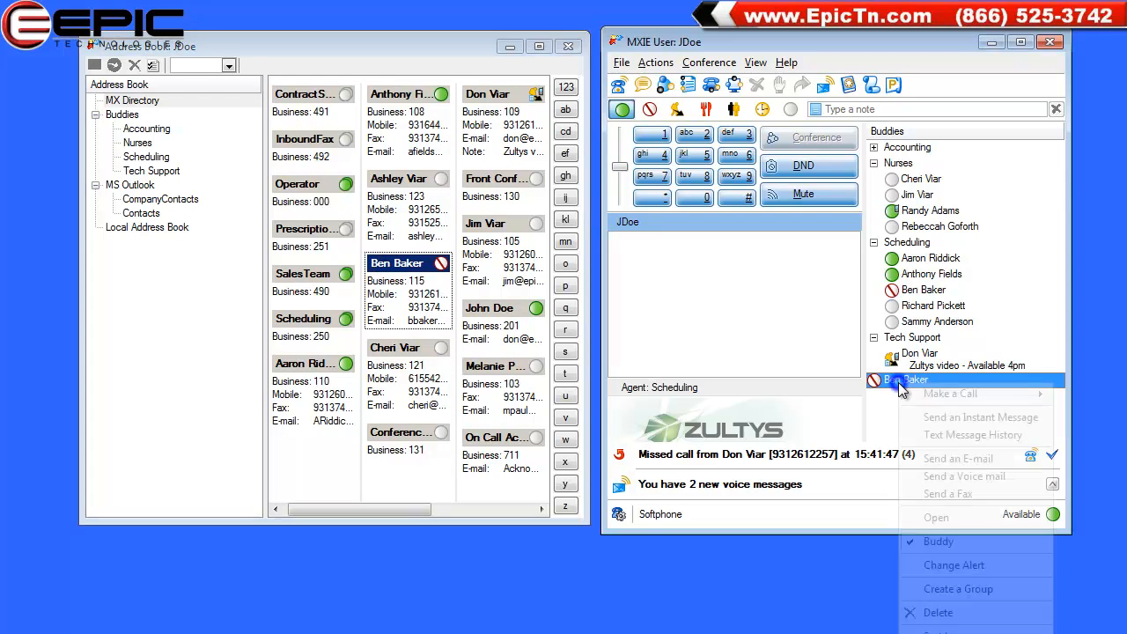
pyautogui.click(926, 610)
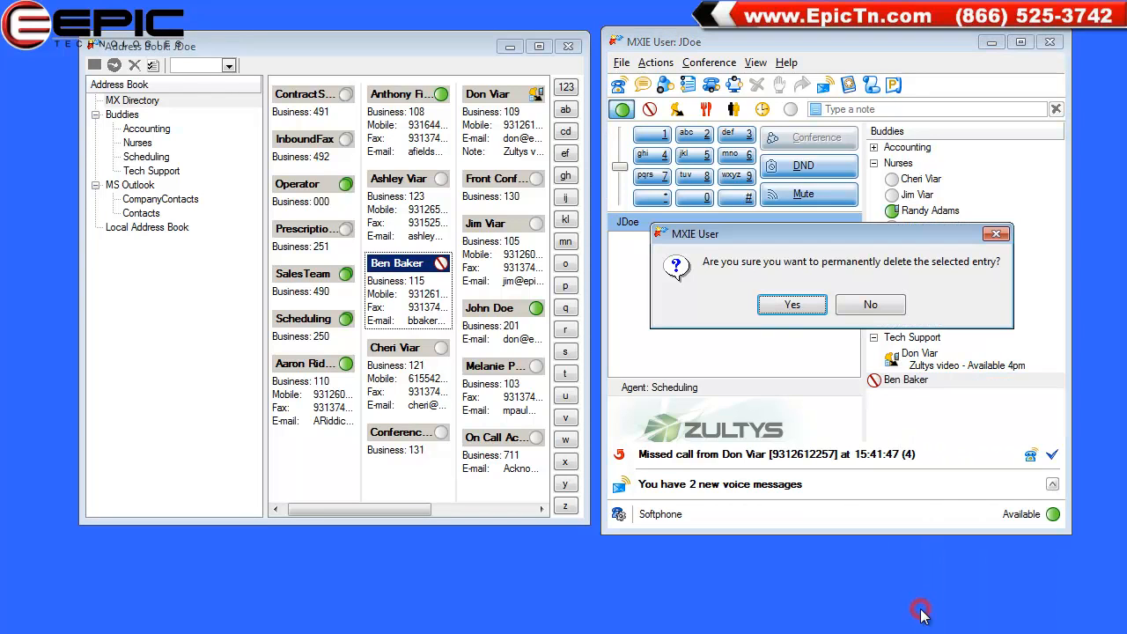
pyautogui.click(792, 304)
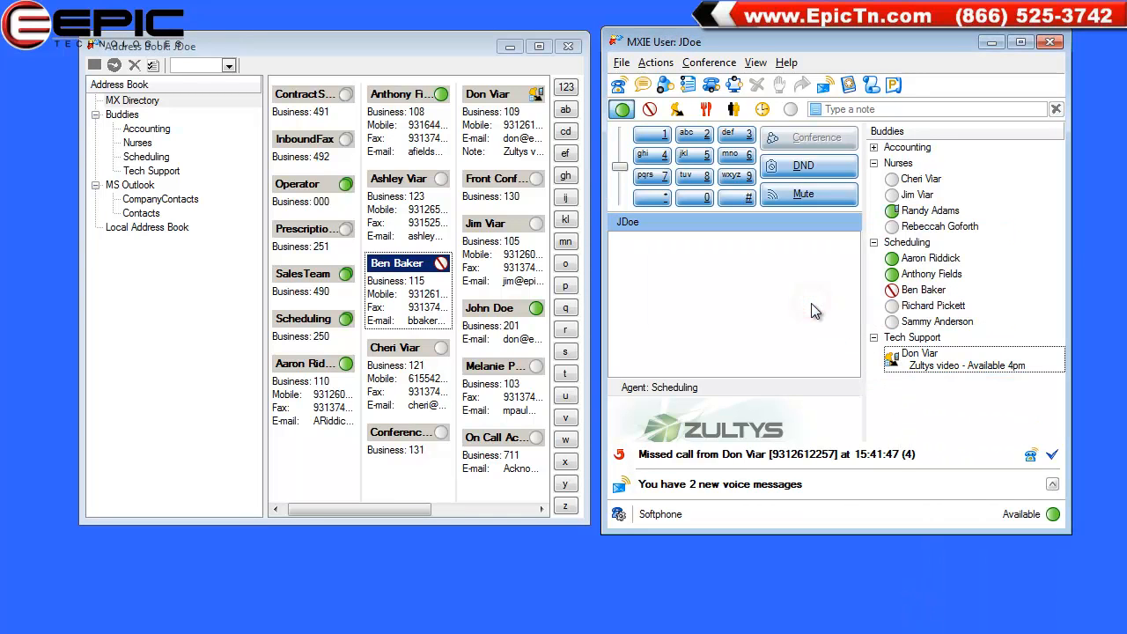
# Examine the Create a Group option for the Buddies list without choosing it
pyautogui.rightClick(889, 405)
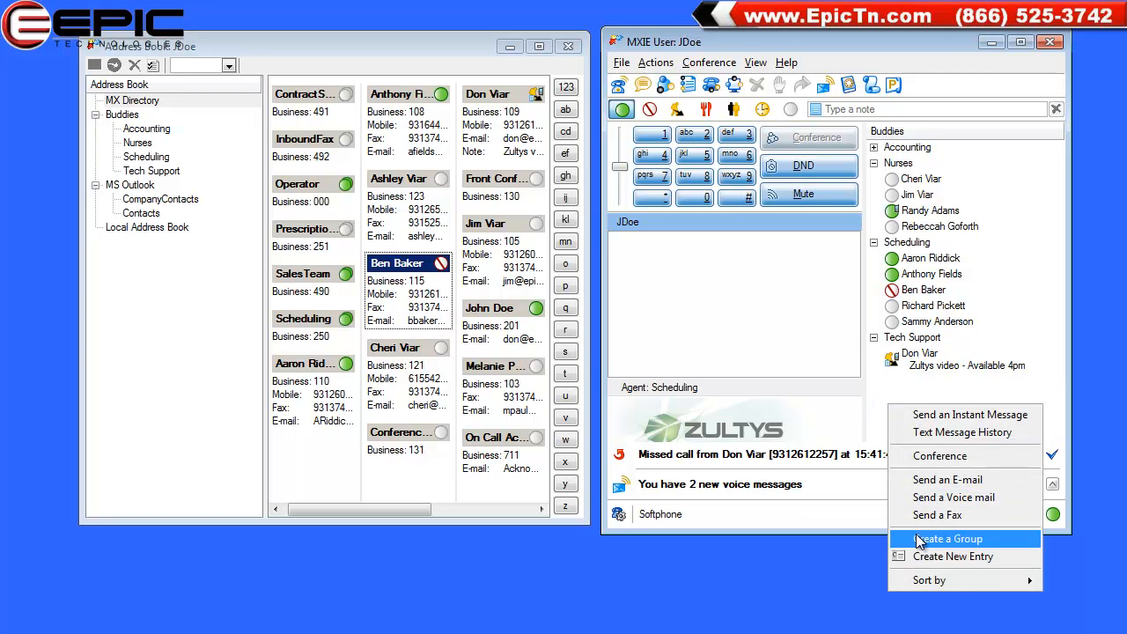
pyautogui.click(916, 397)
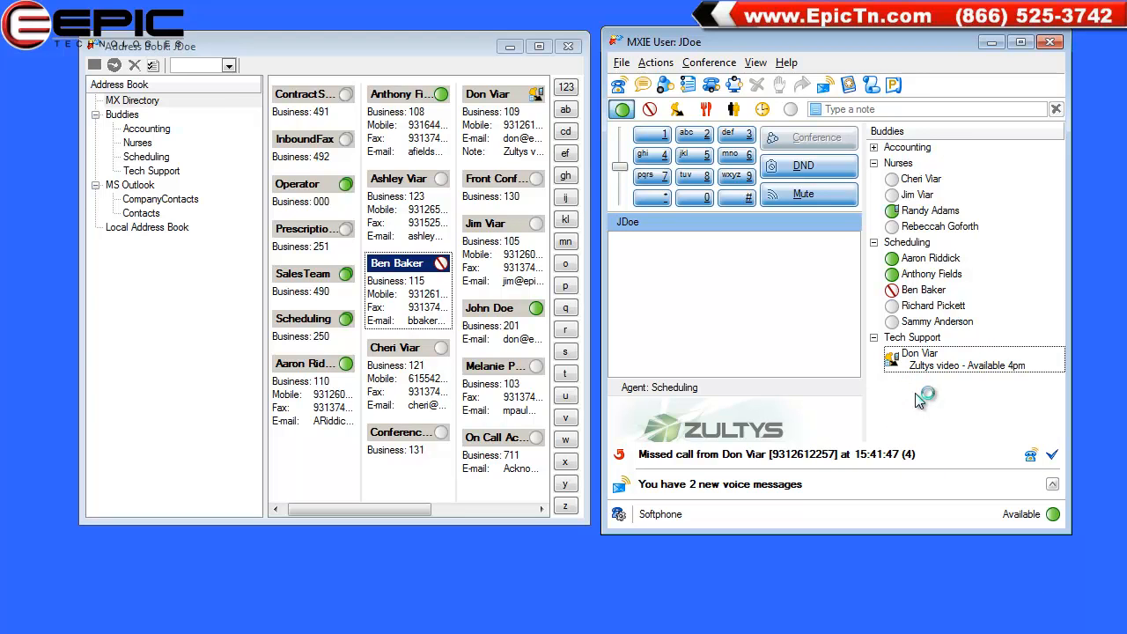
# Set an alert on the second buddy in the Scheduling group, and close the address book
pyautogui.rightClick(898, 273)
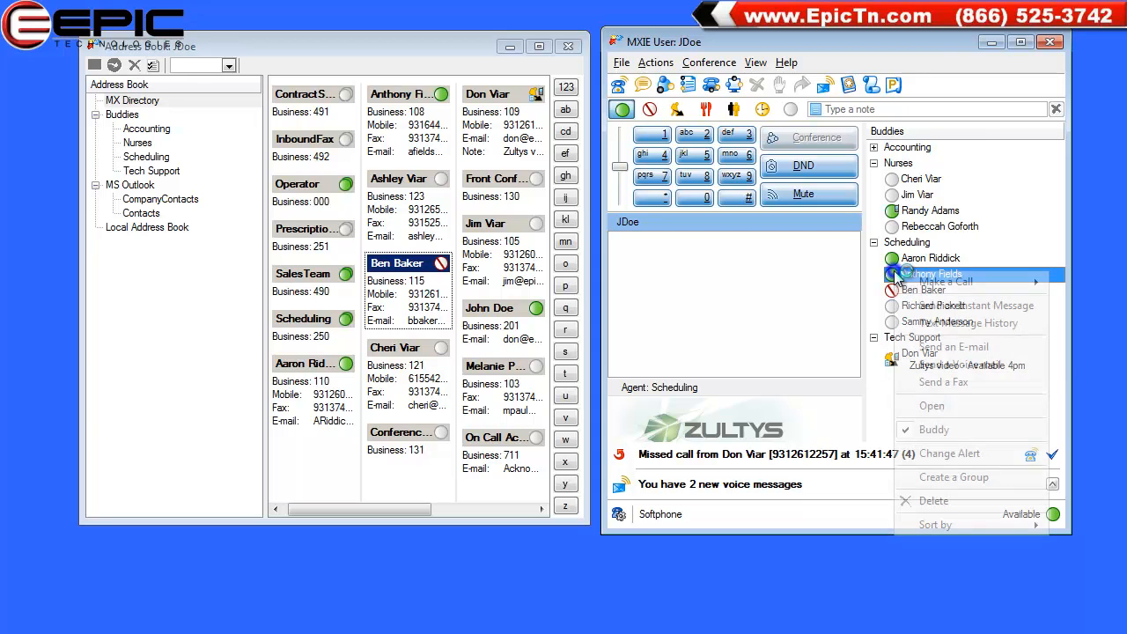
pyautogui.moveTo(909, 282)
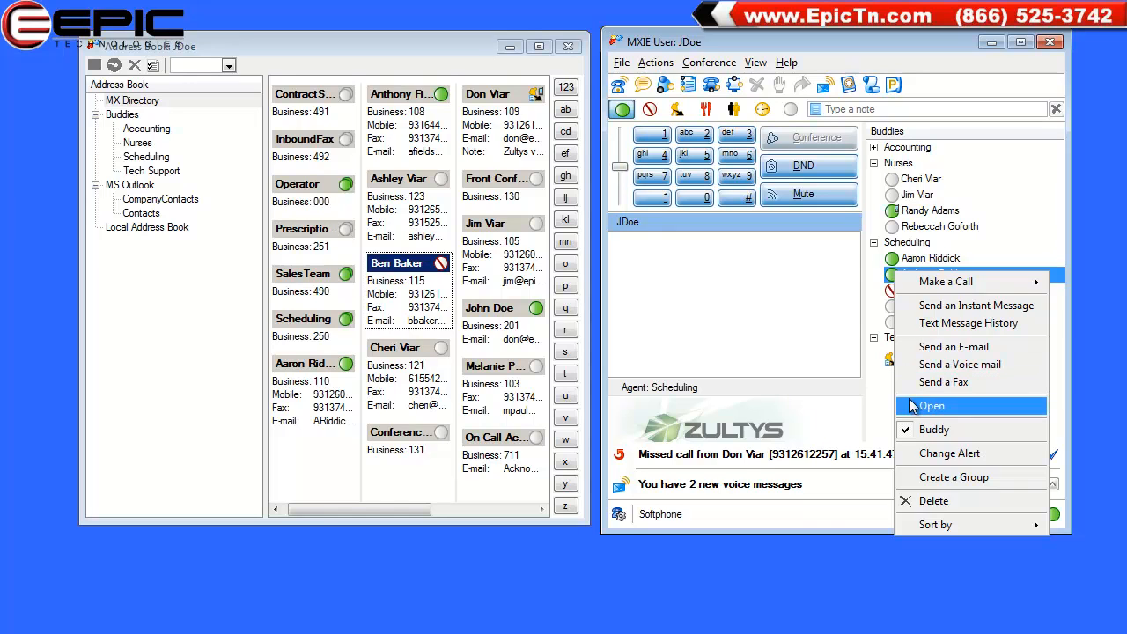
pyautogui.click(569, 46)
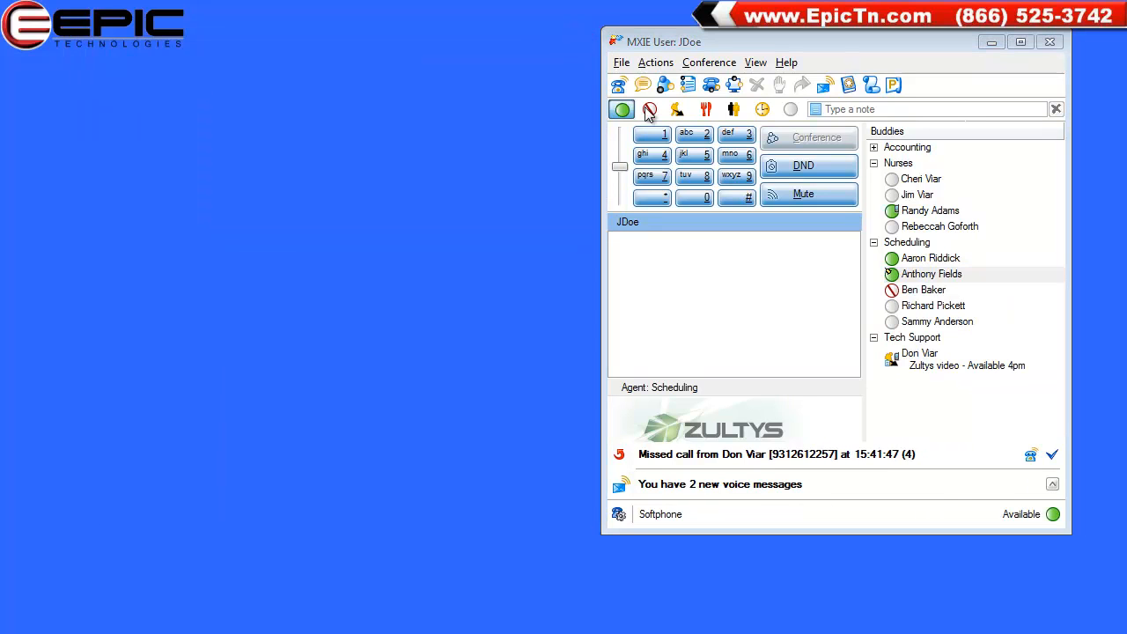
# Message the second Scheduling buddy a greeting with "I'm just doing a brief Zultys MXIE demo of the chatting feature. How are you?" and close the chat
pyautogui.rightClick(920, 275)
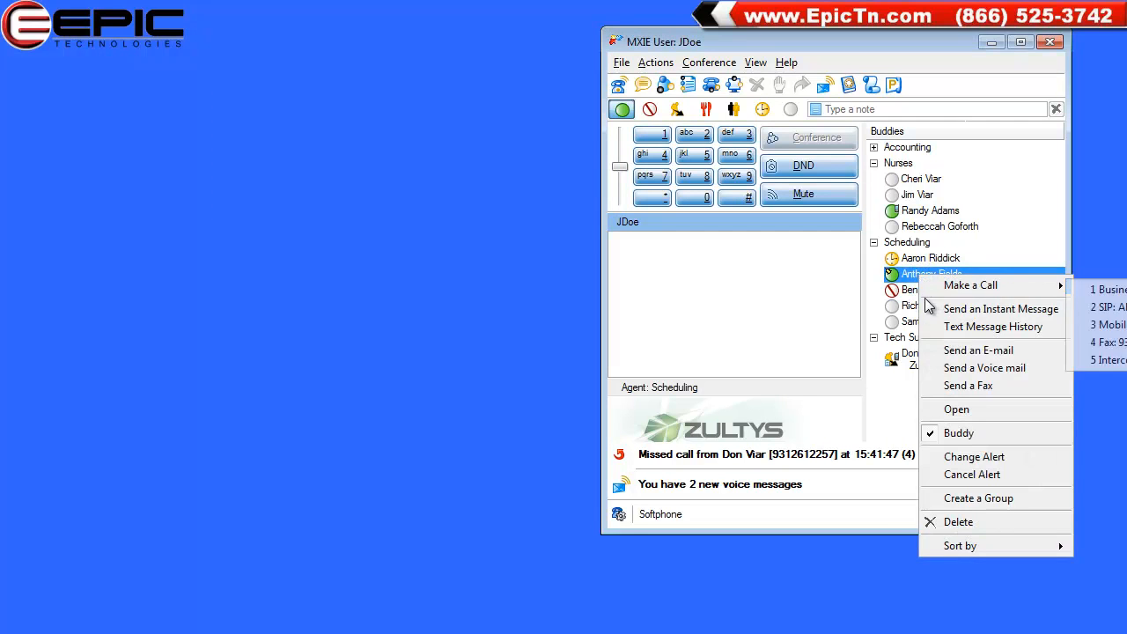
pyautogui.click(928, 308)
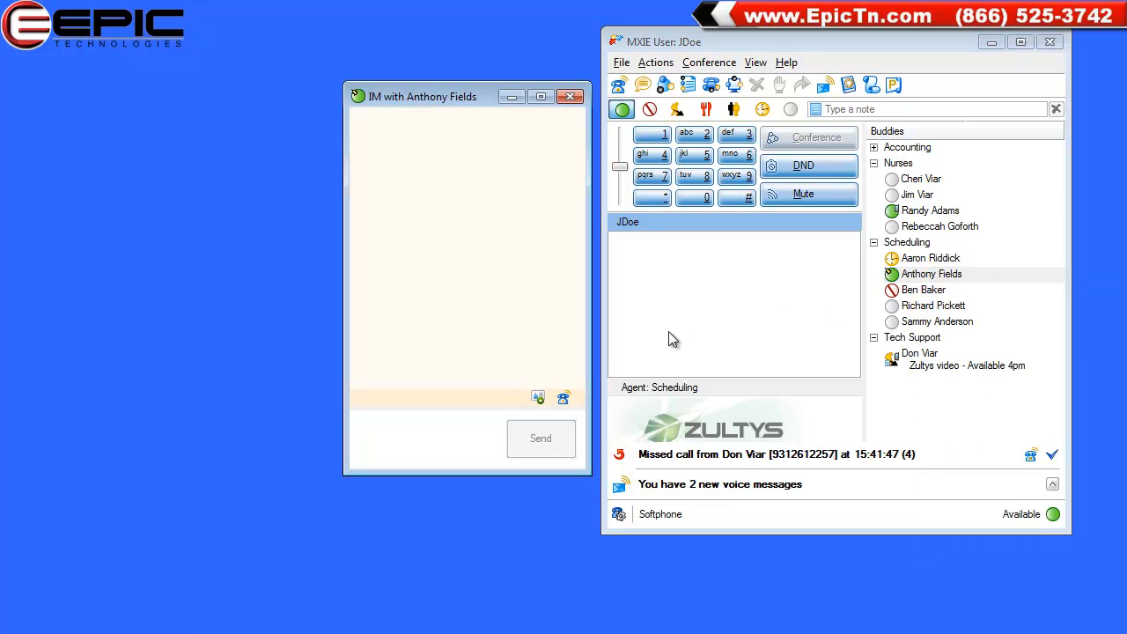
pyautogui.click(466, 423)
pyautogui.write("Hi Anthony.  I'm just doing a bri")
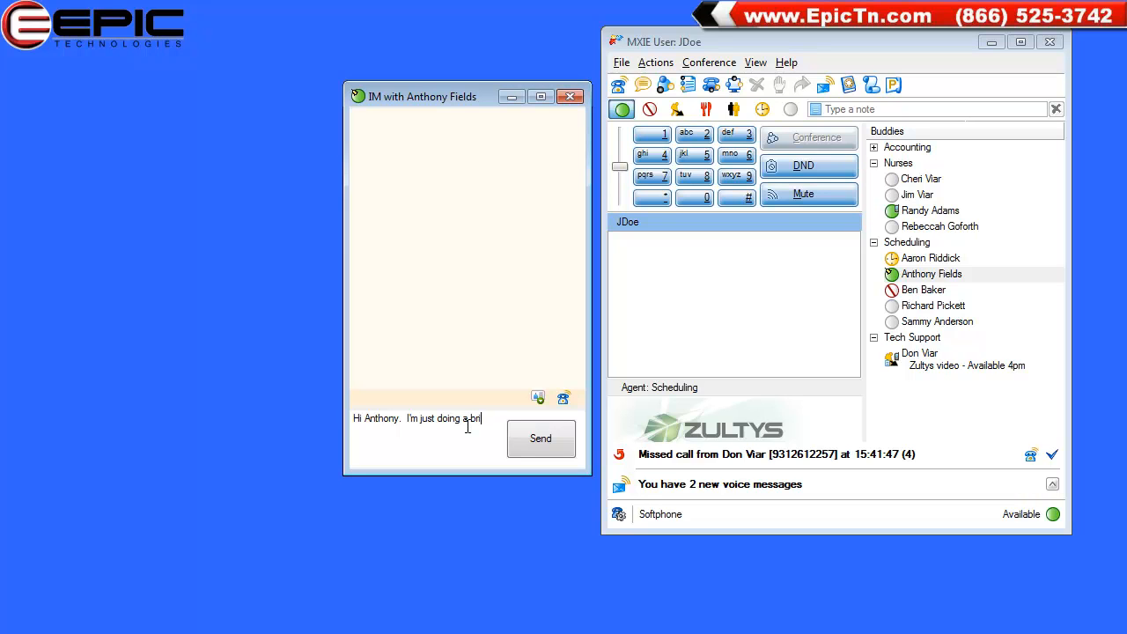
pyautogui.write('ef Zultys MXIE demo of the')
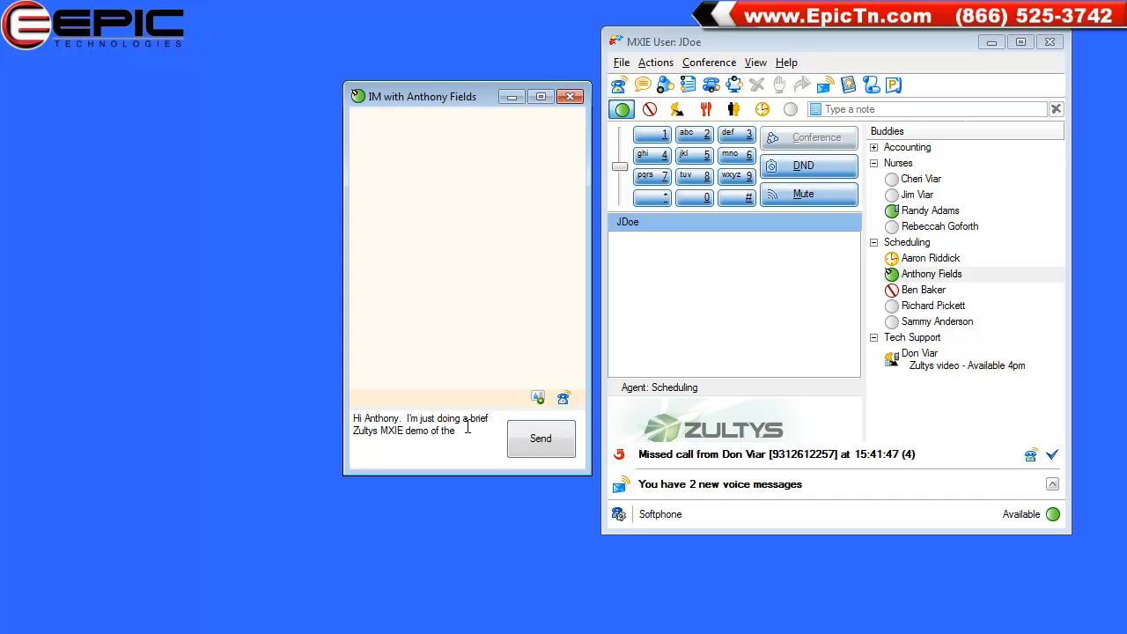
pyautogui.write(' chatting feature.  How are you?')
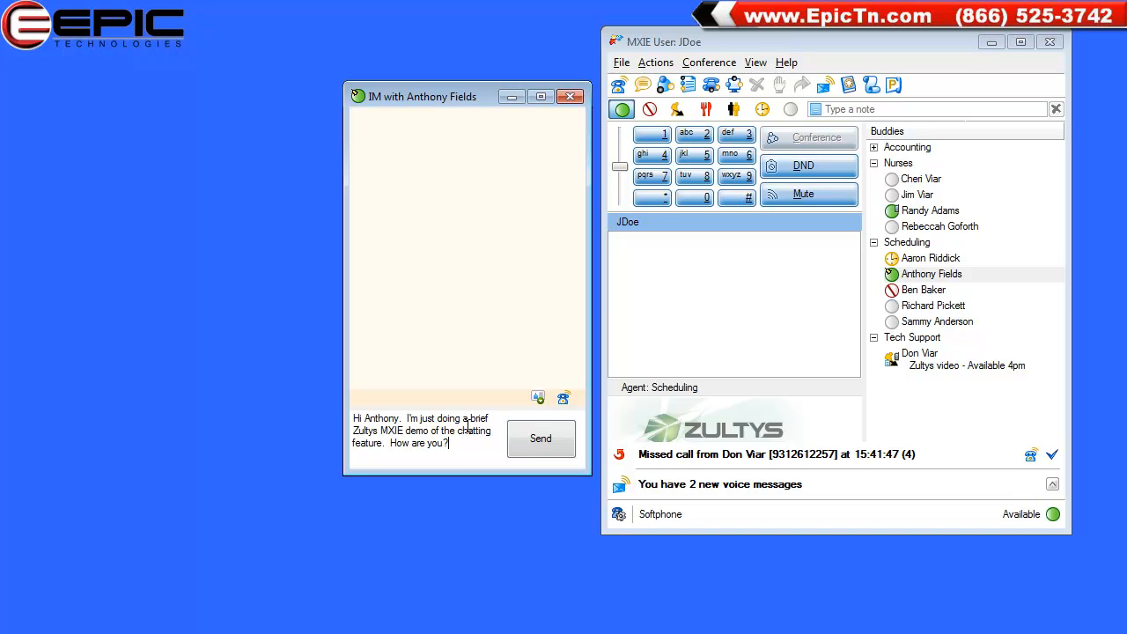
pyautogui.press('Return')
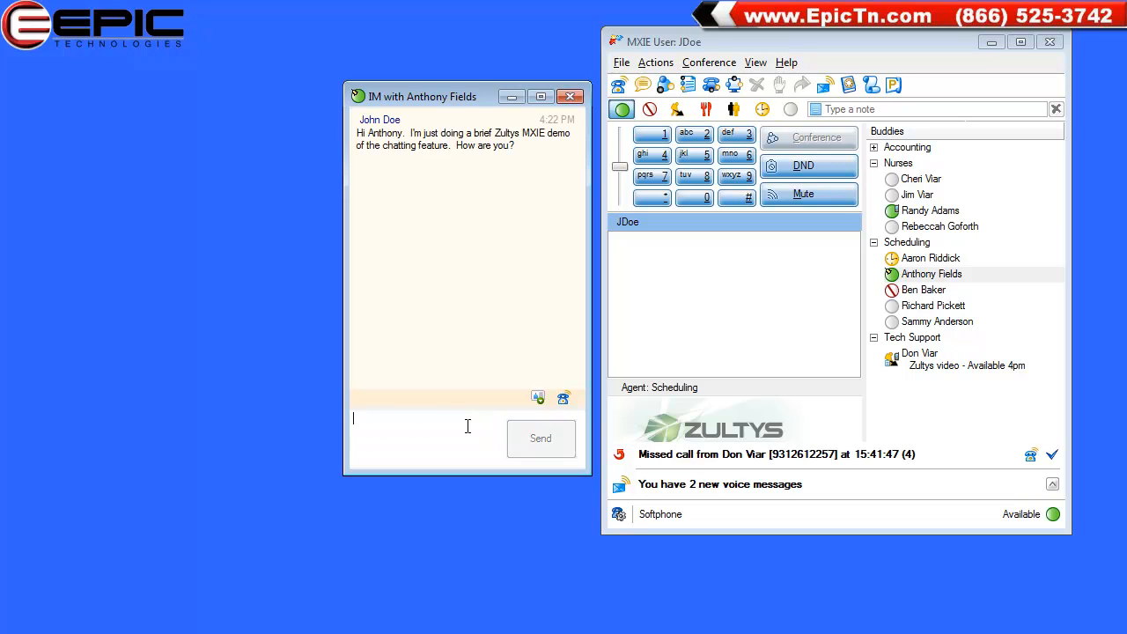
pyautogui.click(574, 97)
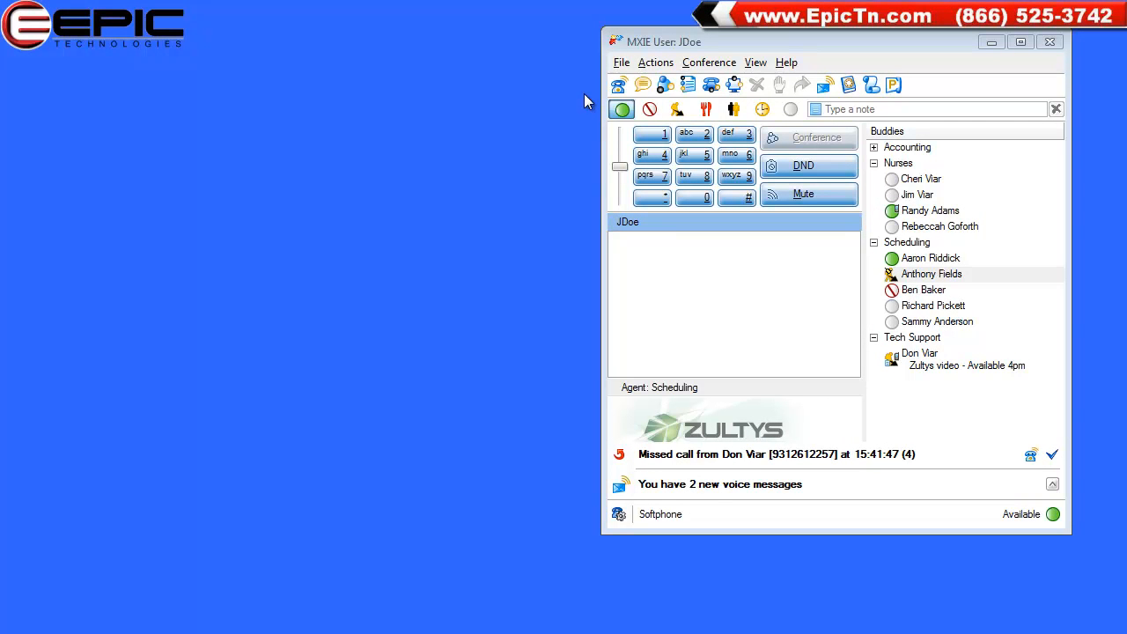
# Open the voice mail messages, review the greeting settings of the personal mailbox, and close the settings
pyautogui.click(755, 63)
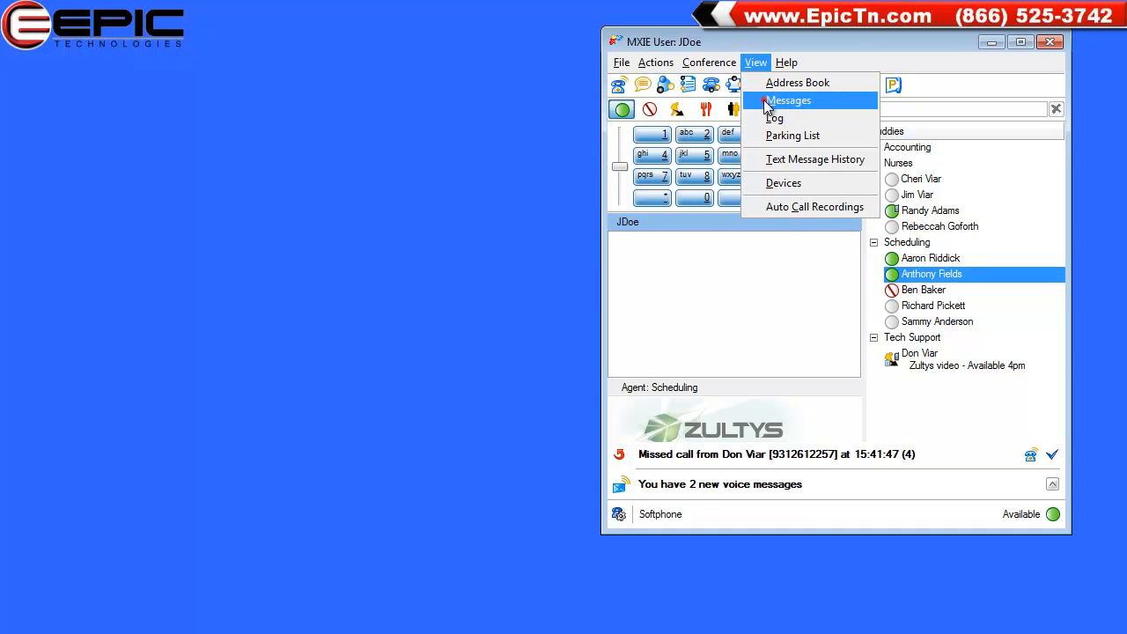
pyautogui.click(768, 101)
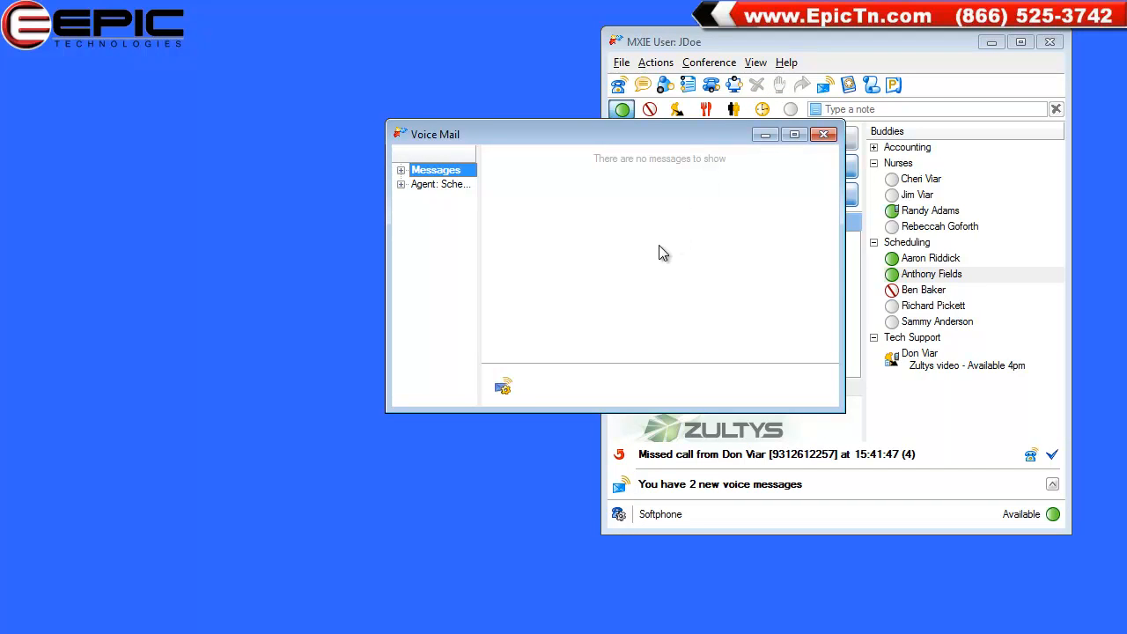
pyautogui.click(503, 389)
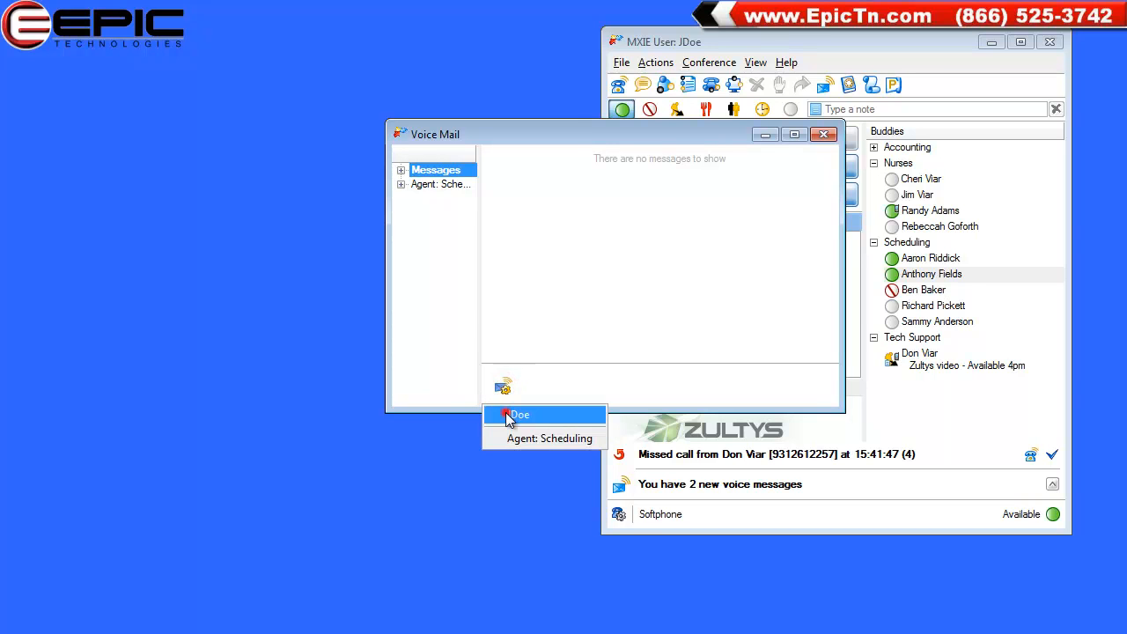
pyautogui.click(516, 415)
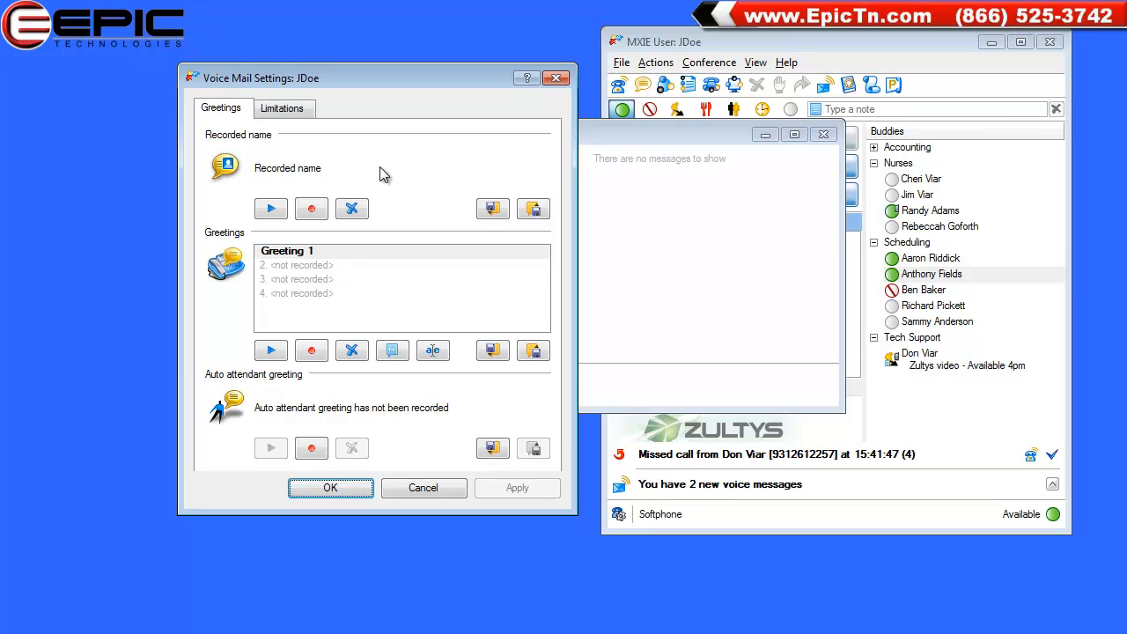
pyautogui.click(321, 486)
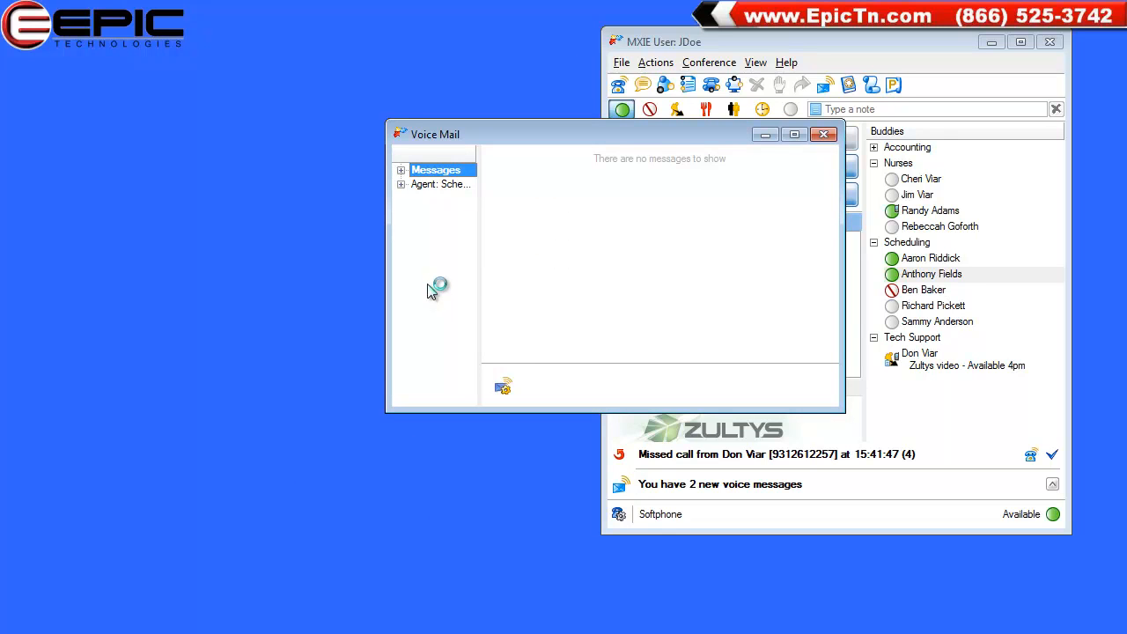
# Expand the Messages mailbox, widen the folder list to show full folder names, and open its Inbox
pyautogui.click(400, 171)
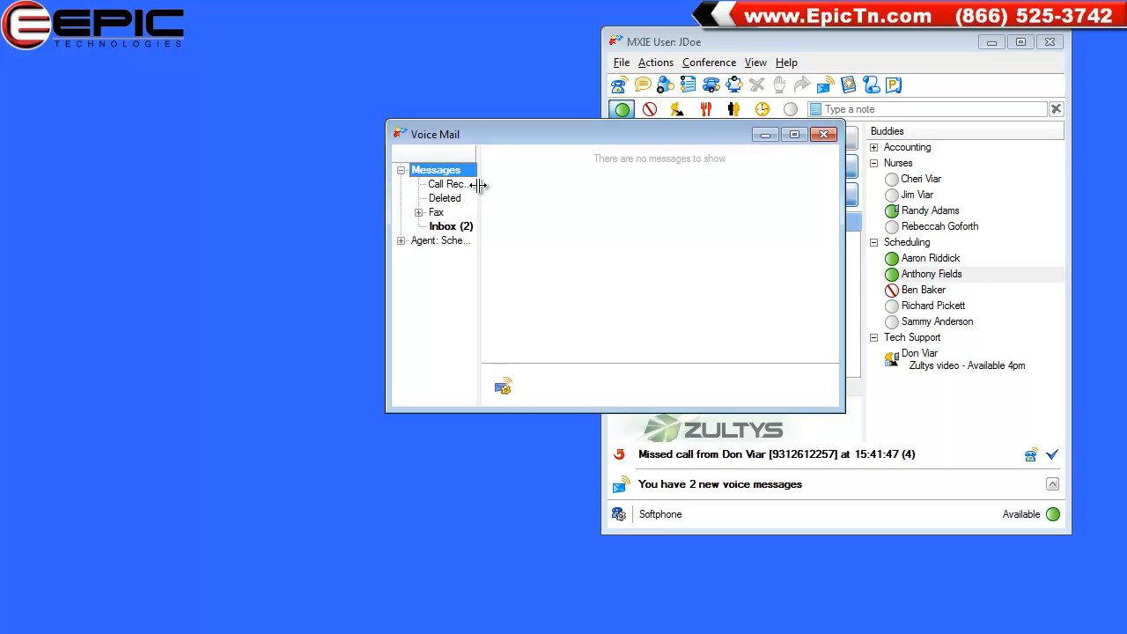
pyautogui.moveTo(478, 185); pyautogui.dragTo(508, 188)
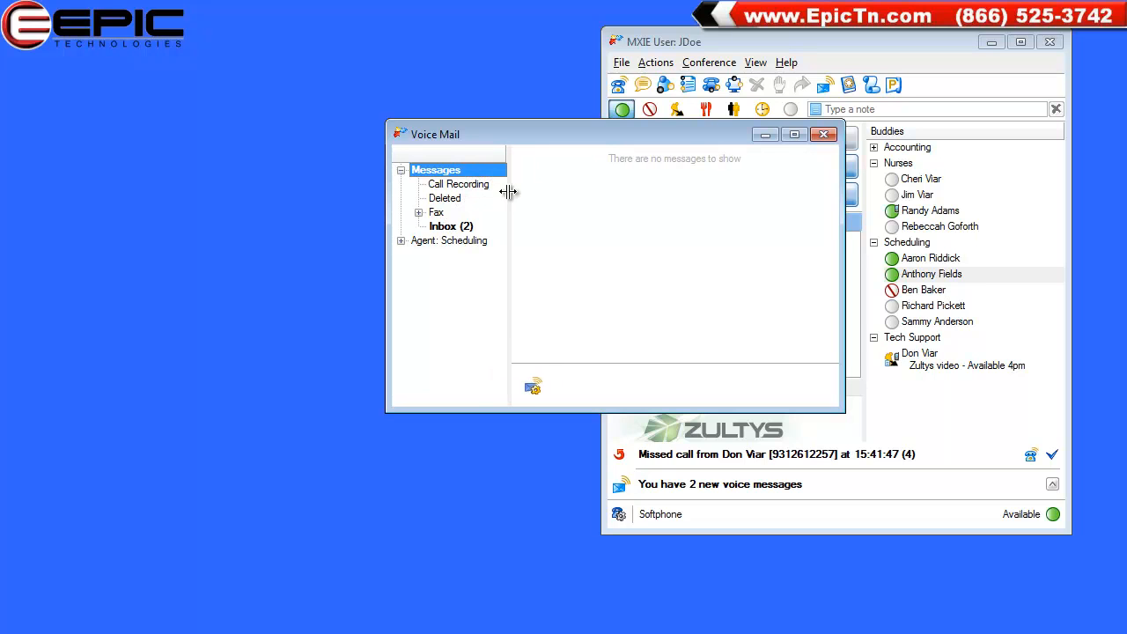
pyautogui.click(445, 229)
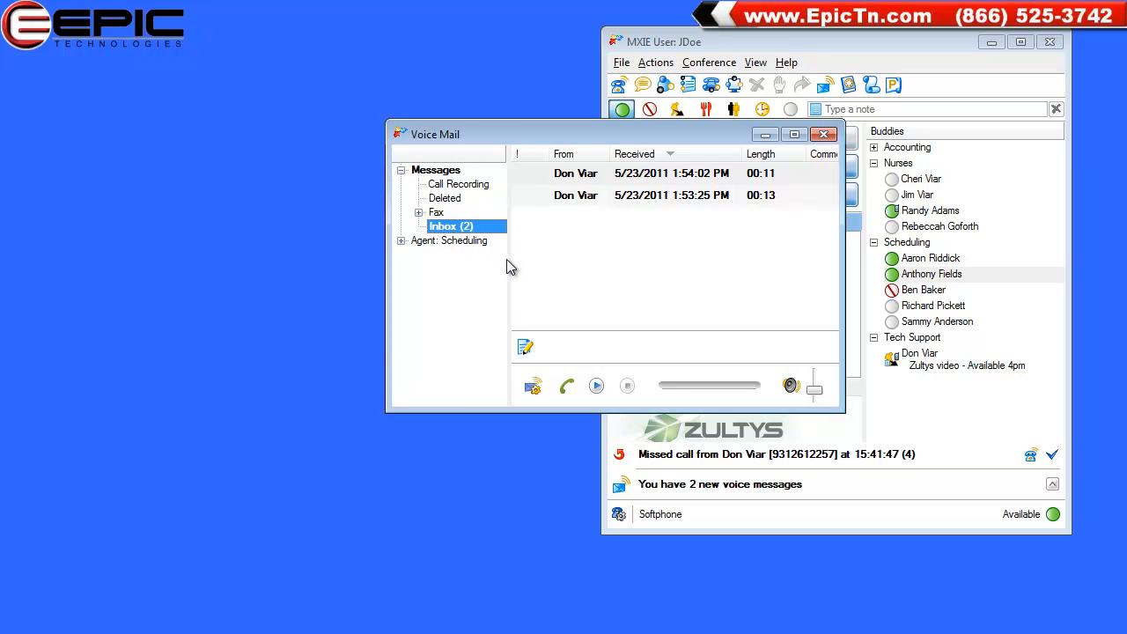
# Play and pause the 00:11 voice message in the Inbox, and bring up the actions available for it
pyautogui.click(544, 174)
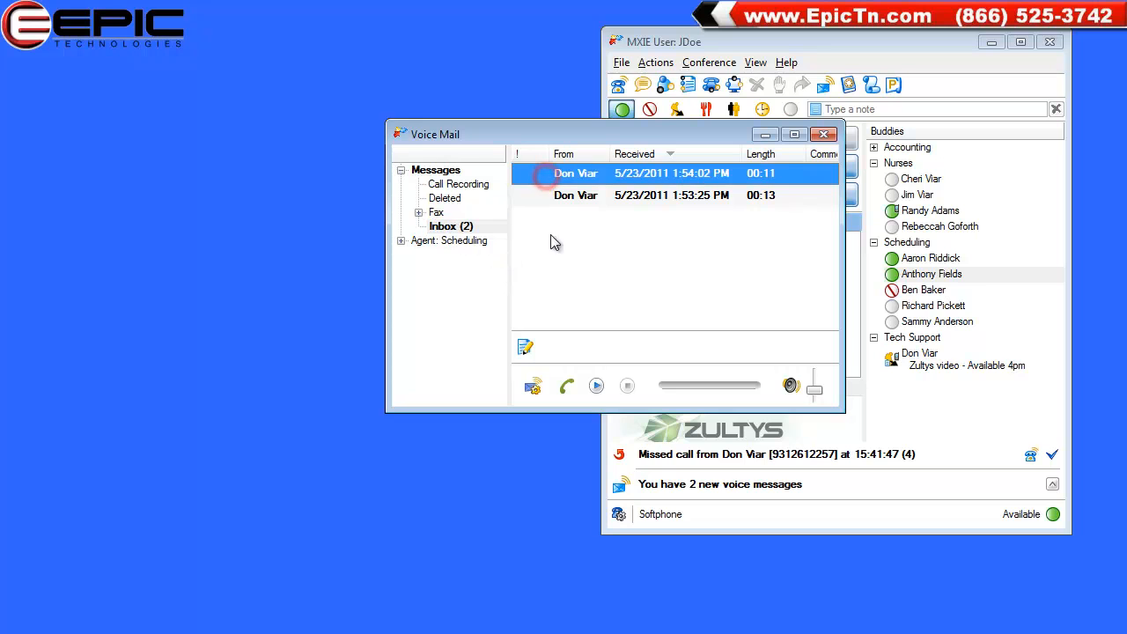
pyautogui.click(596, 385)
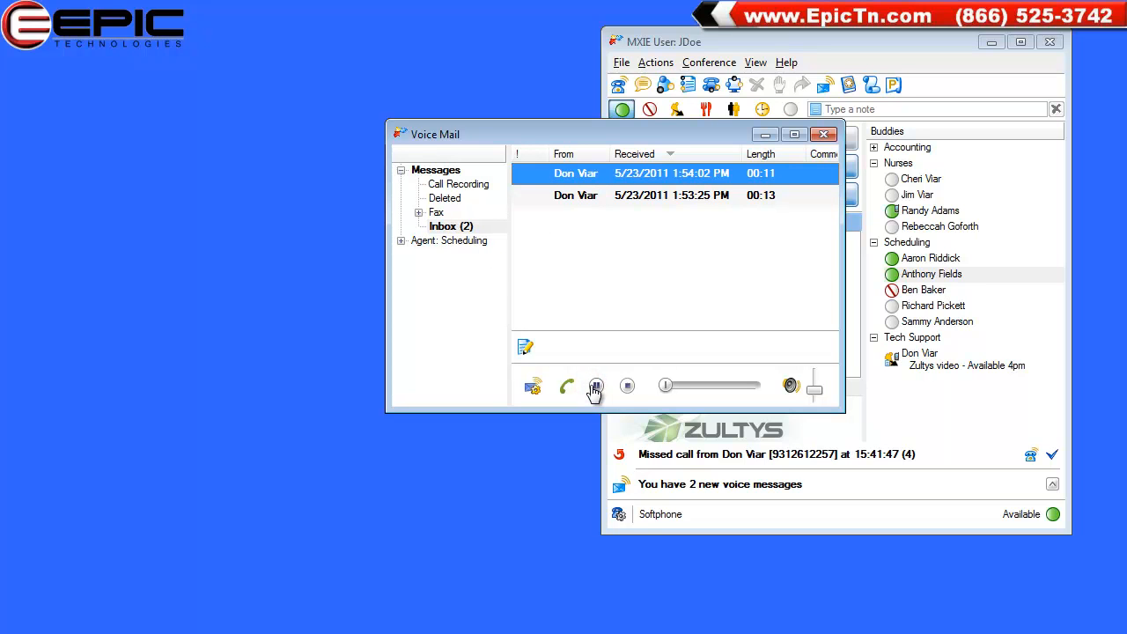
pyautogui.click(596, 387)
pyautogui.click(596, 388)
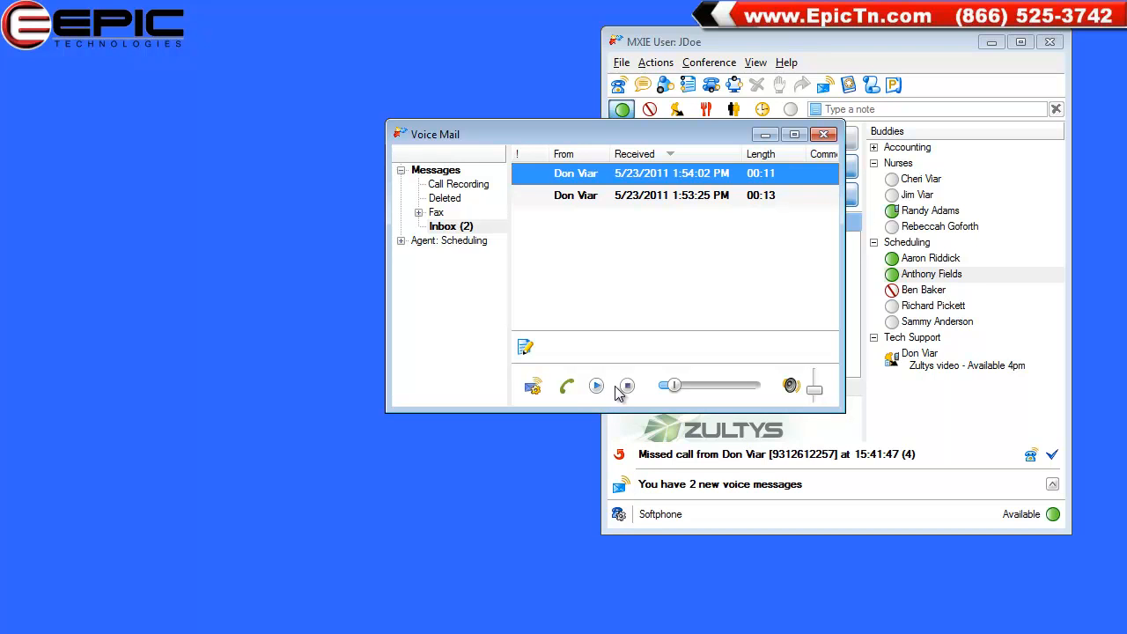
pyautogui.rightClick(606, 175)
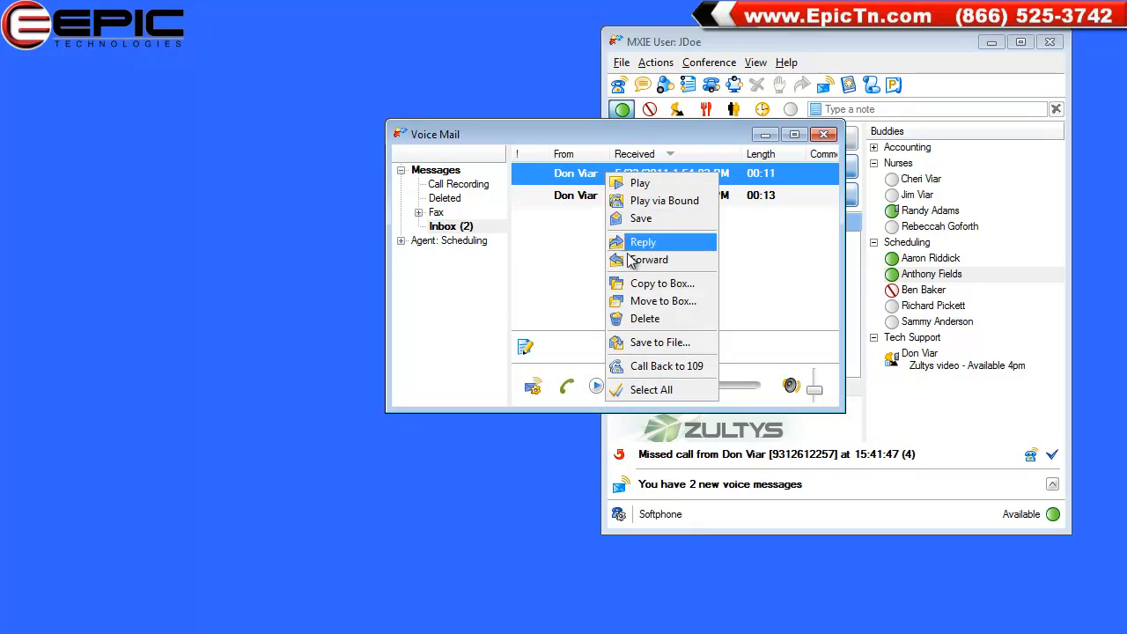